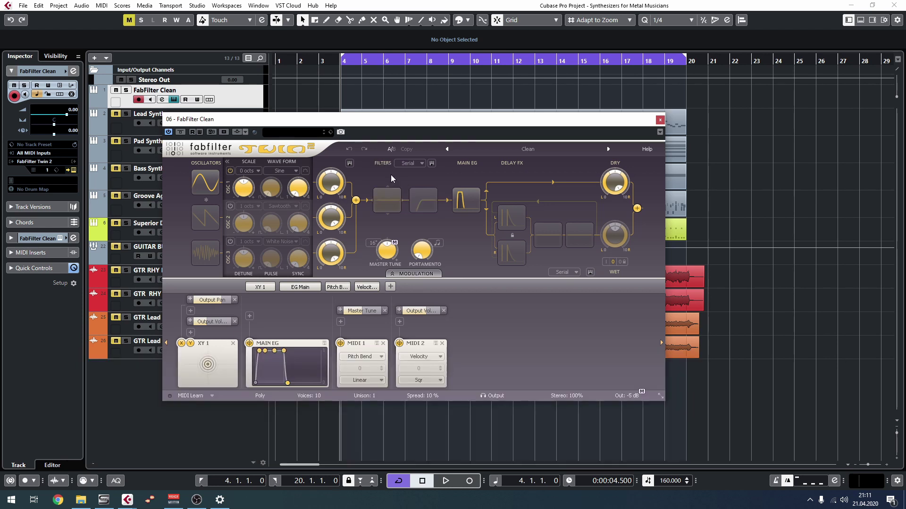
Audition the Sawtooth, Square and Triangle wave forms on oscillator 1 and return it to Sine
click(286, 172)
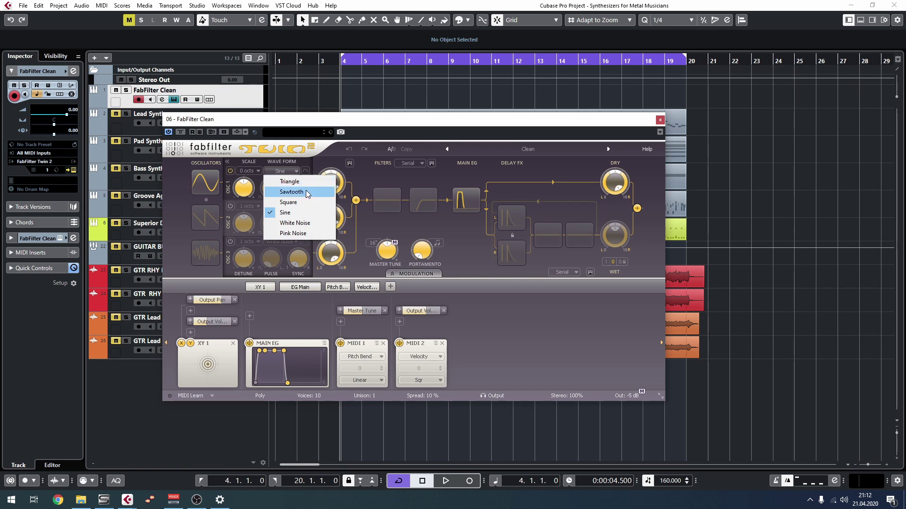
click(310, 157)
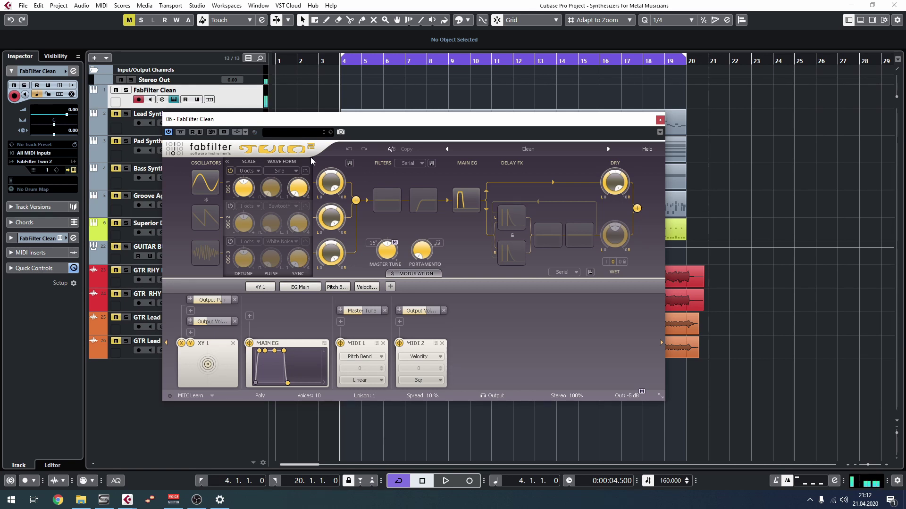
click(278, 172)
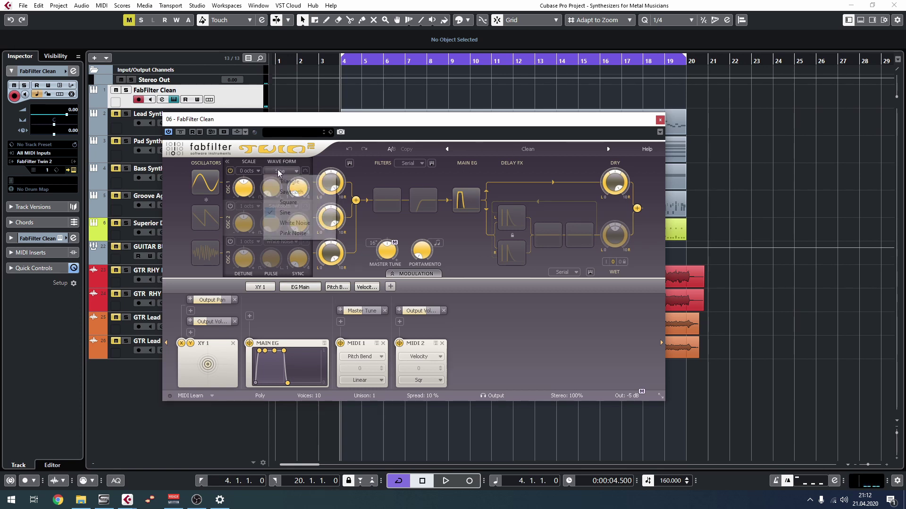
click(286, 196)
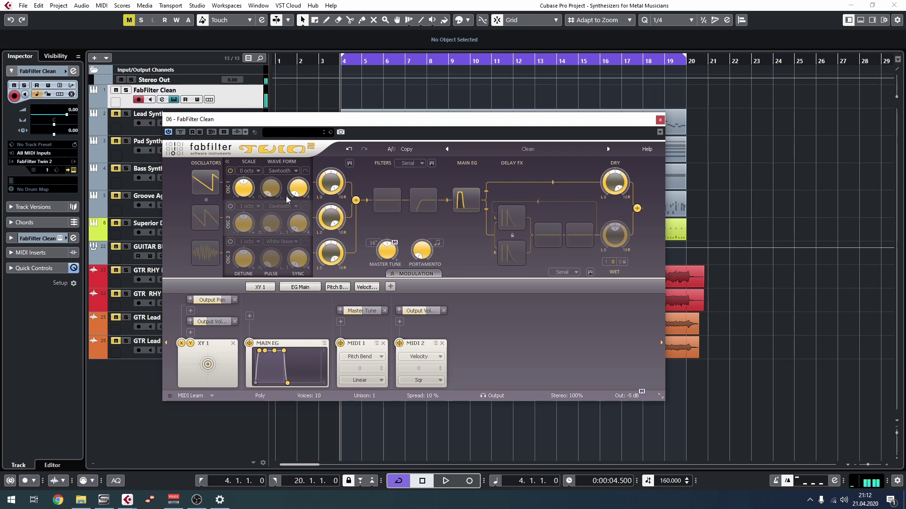
click(281, 172)
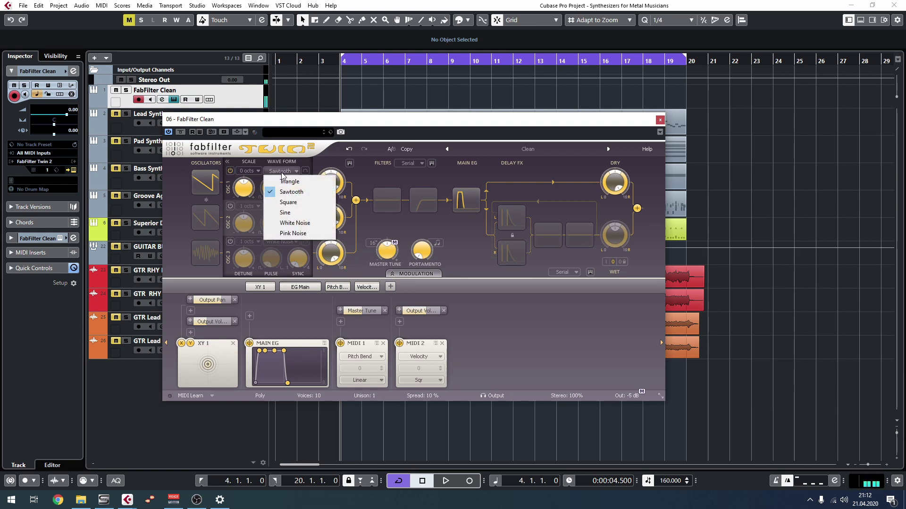
click(284, 203)
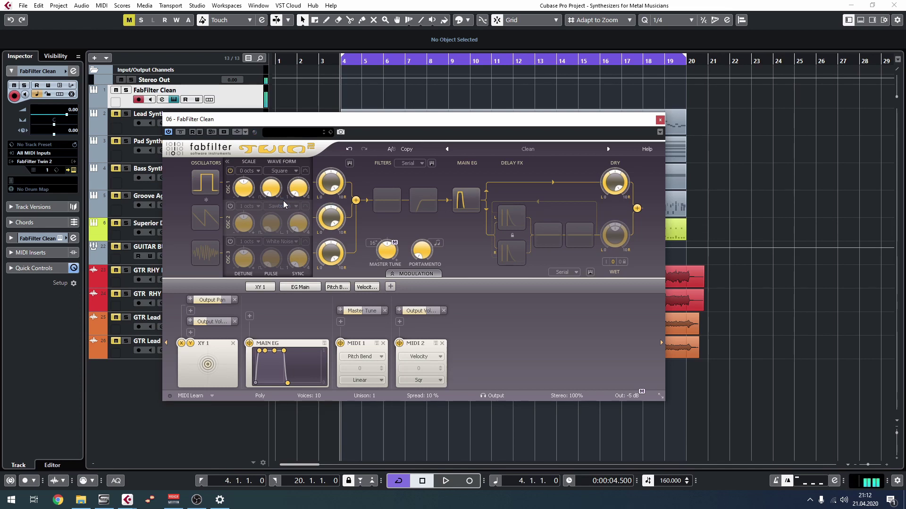
click(280, 170)
click(282, 183)
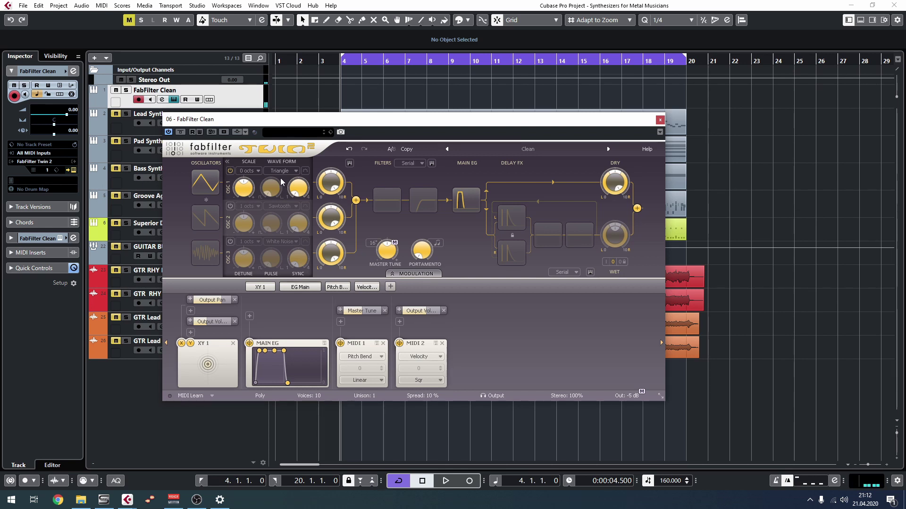
click(276, 171)
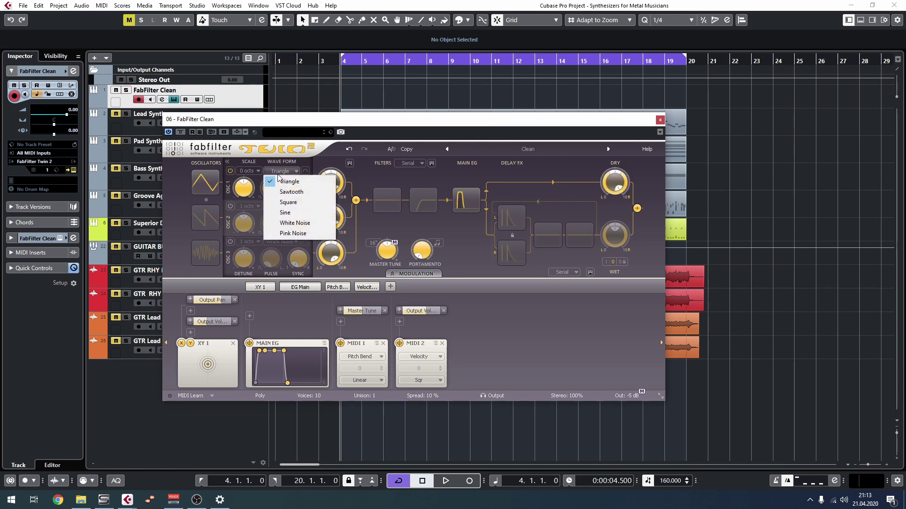
click(294, 213)
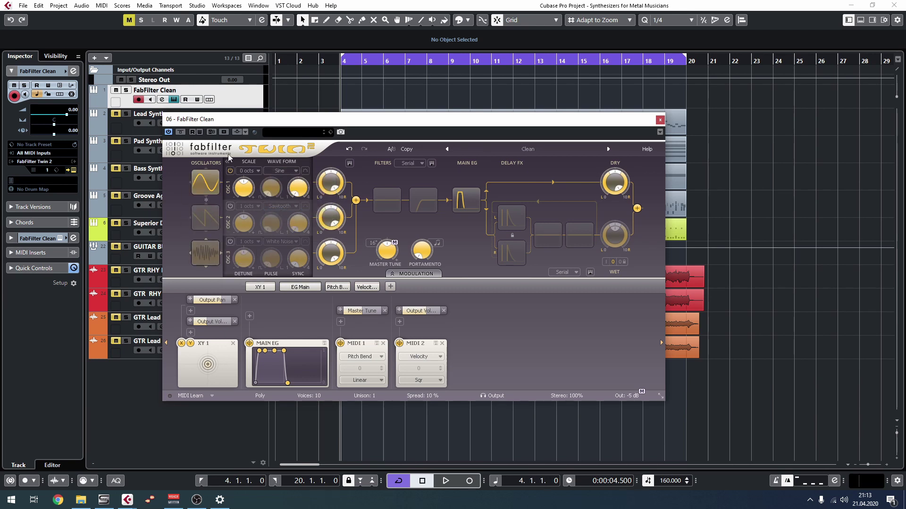
Enable oscillator 2 and set its scale to 0 octaves
mouse_move(292, 229)
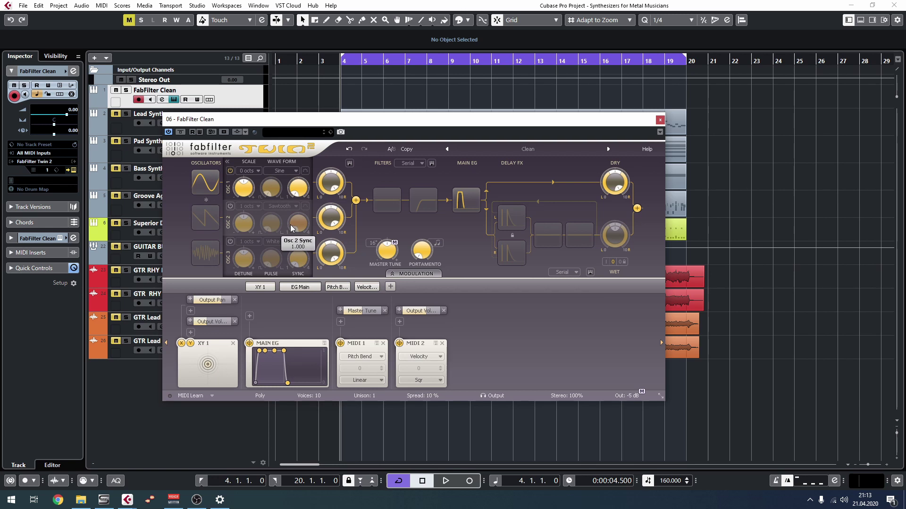
mouse_move(204, 265)
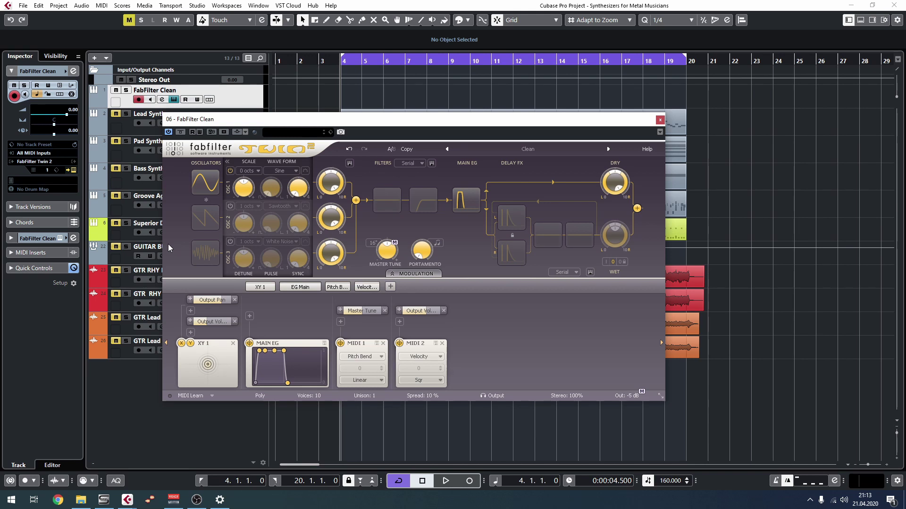
mouse_move(205, 218)
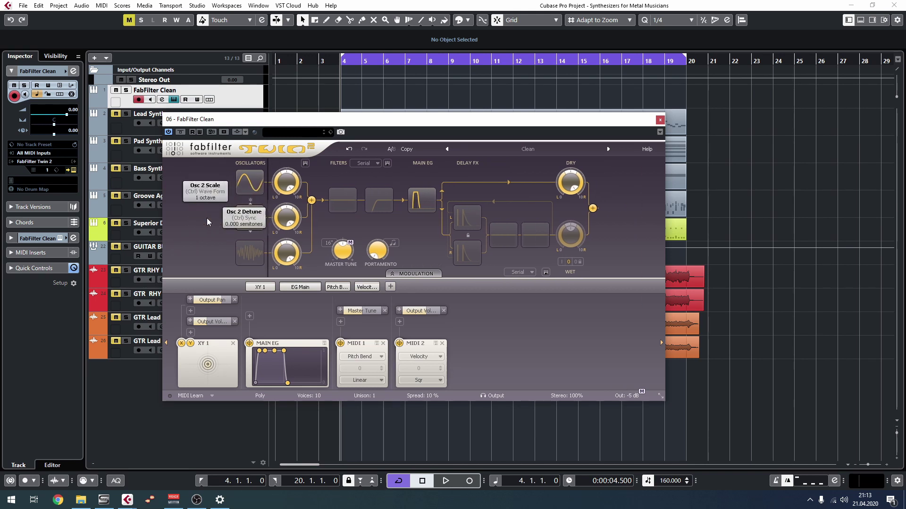
mouse_move(248, 217)
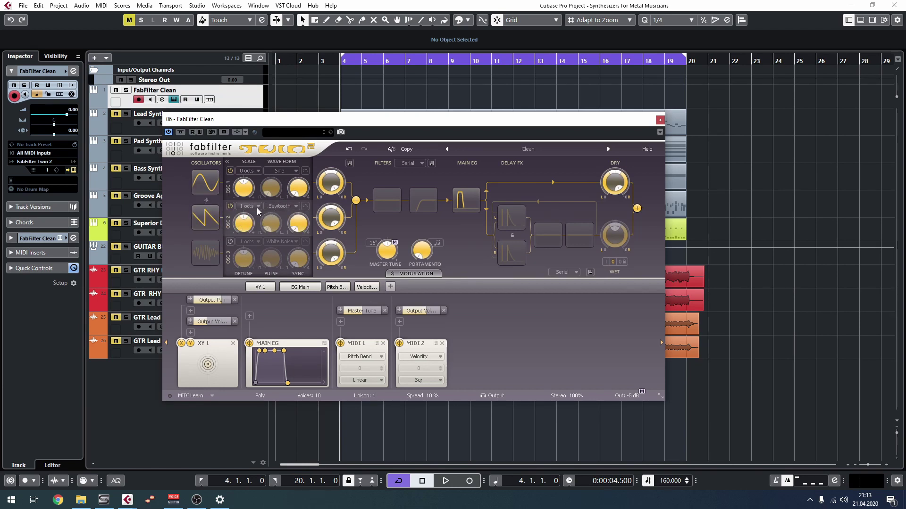
click(257, 208)
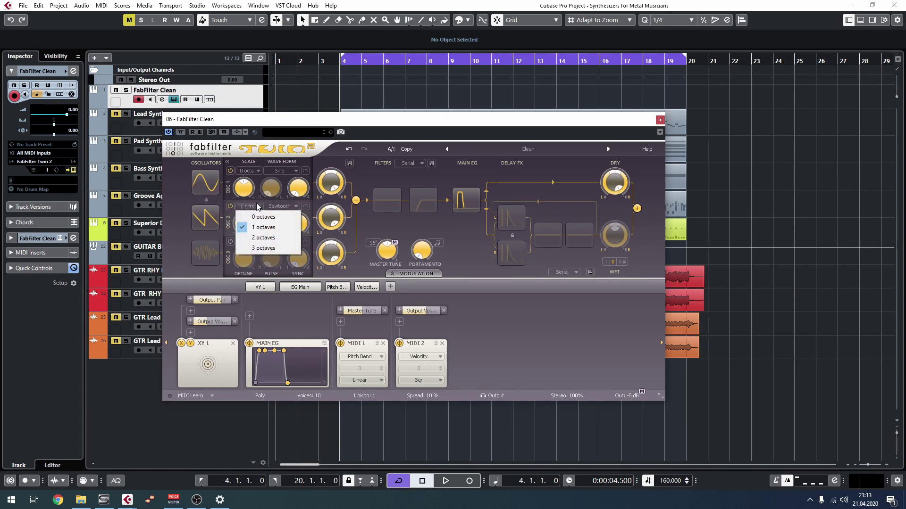
click(255, 199)
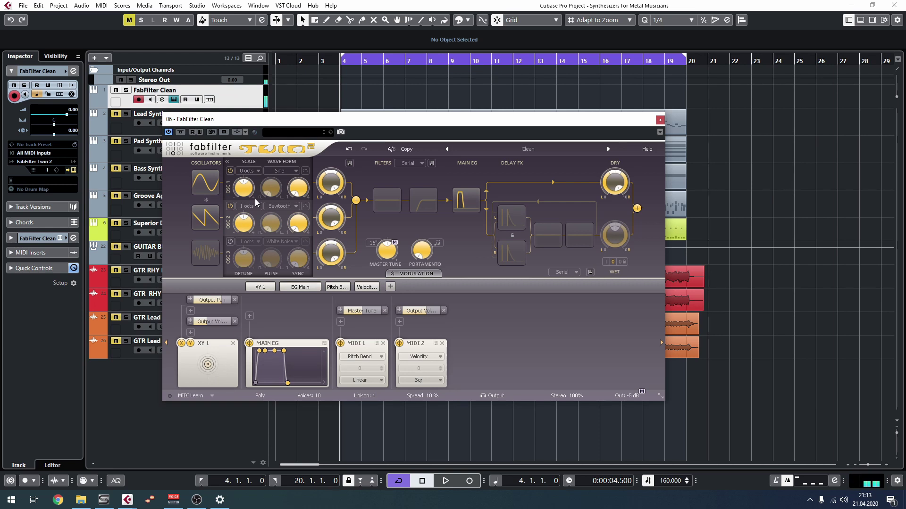
click(252, 208)
click(254, 213)
Detune oscillator 2 by 0.041 semitones and set its wave form to Sine
mouse_move(257, 204)
mouse_move(245, 229)
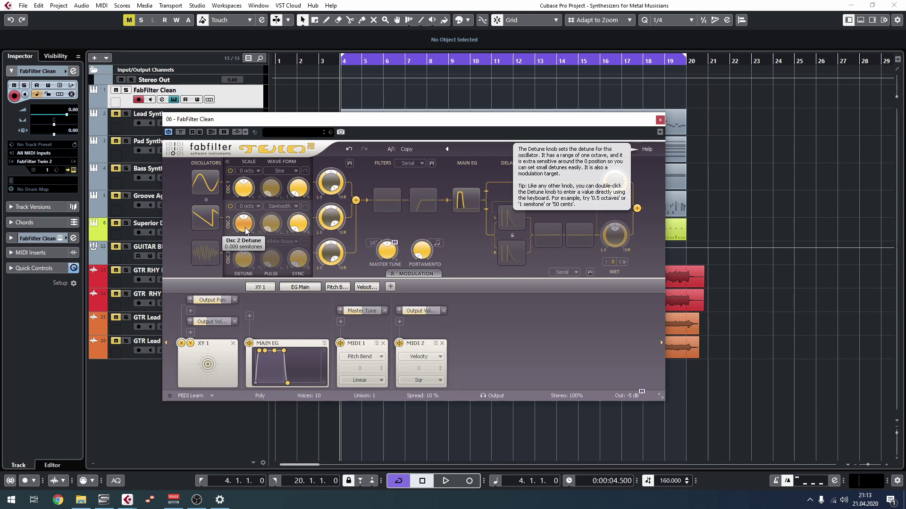
drag(245, 228, 245, 218)
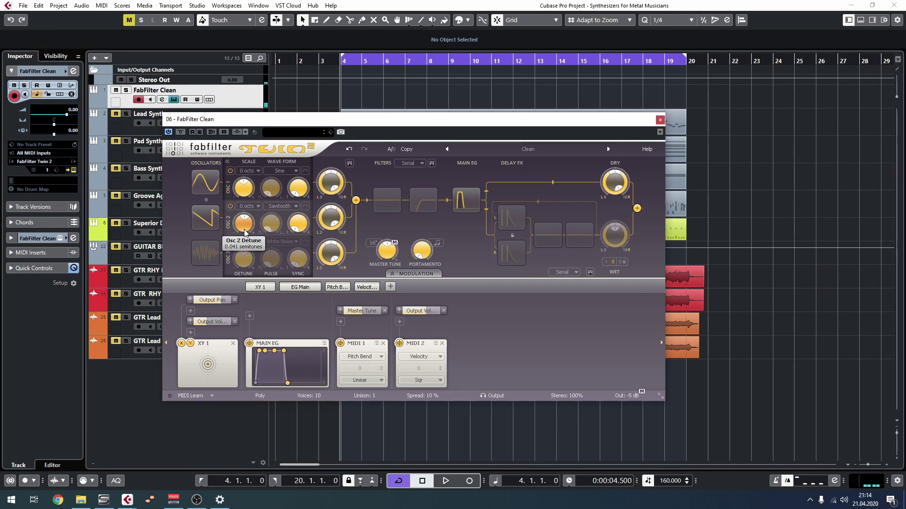
click(284, 208)
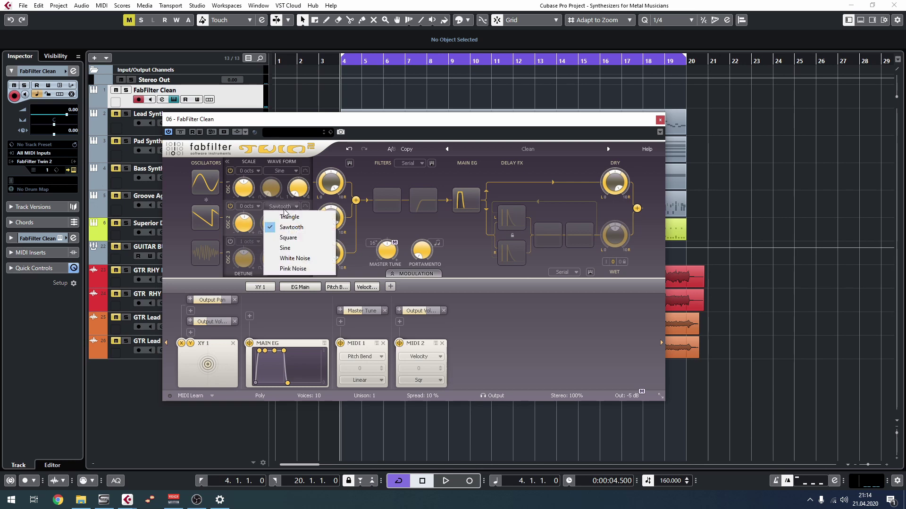
click(285, 248)
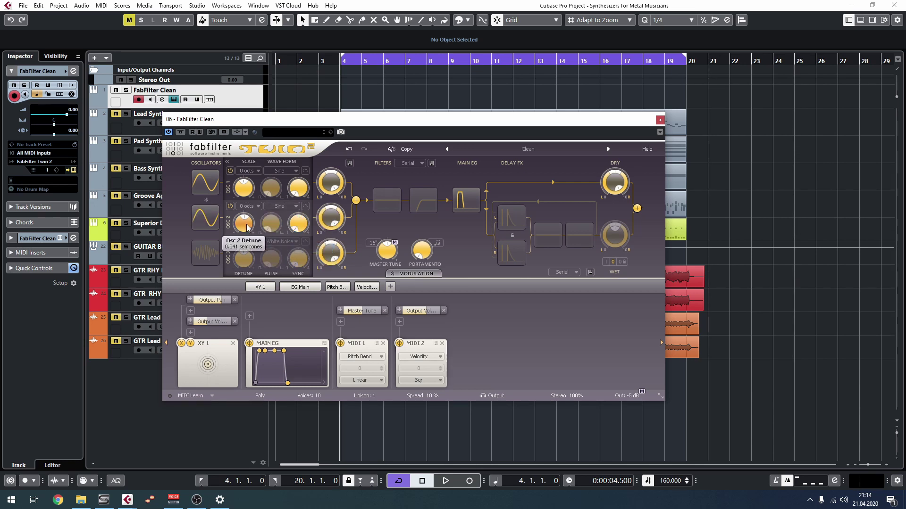
Sweep oscillator 2's detune up to 12 semitones and back down to 0.066 semitones, and switch the oscillator off
drag(246, 228, 269, 118)
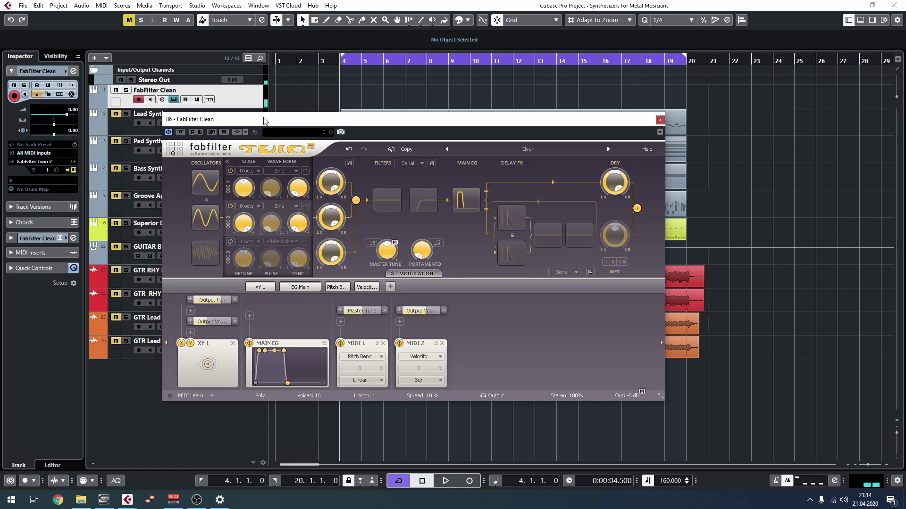
mouse_move(248, 221)
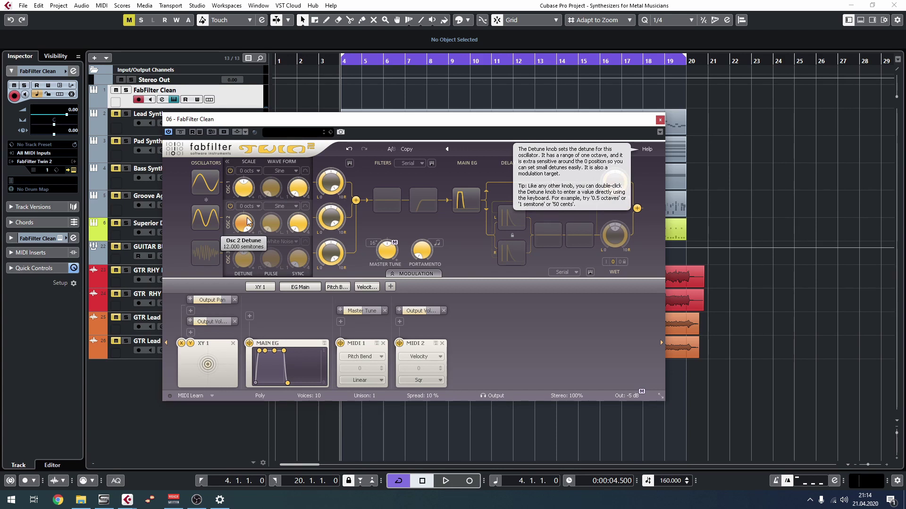
drag(248, 221, 234, 255)
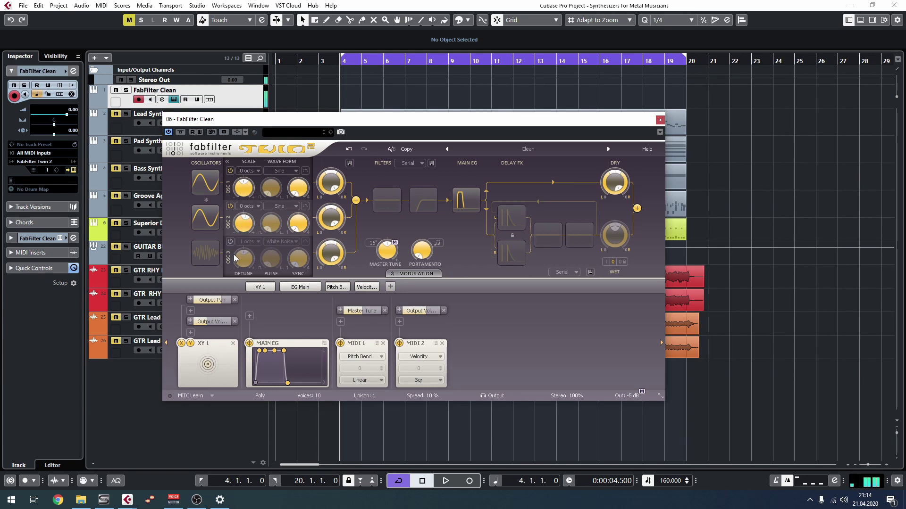
scroll(242, 228, down, 1)
click(231, 206)
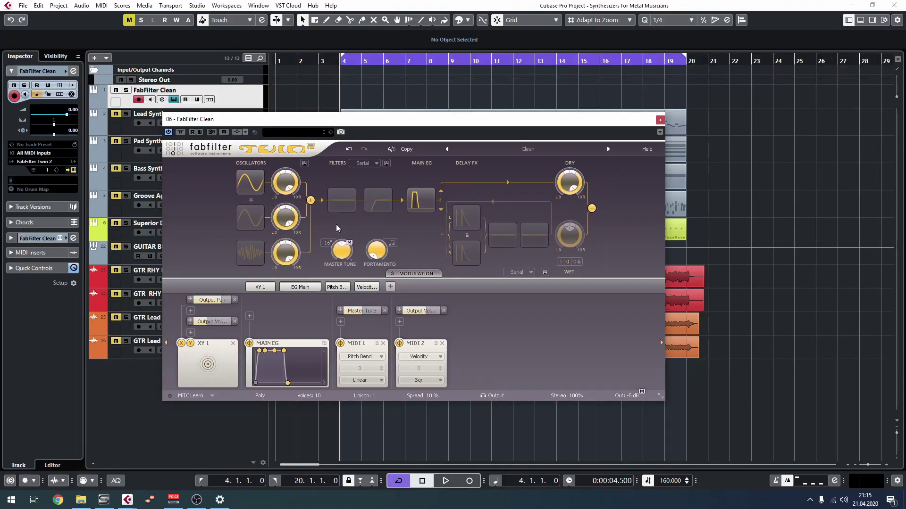
Show the filter settings and enable both Filter 1 and Filter 2
click(341, 207)
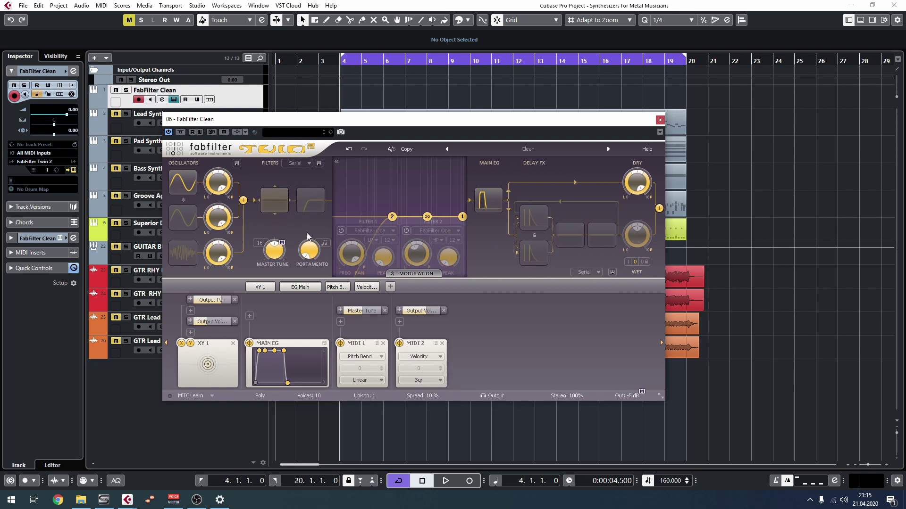
click(343, 230)
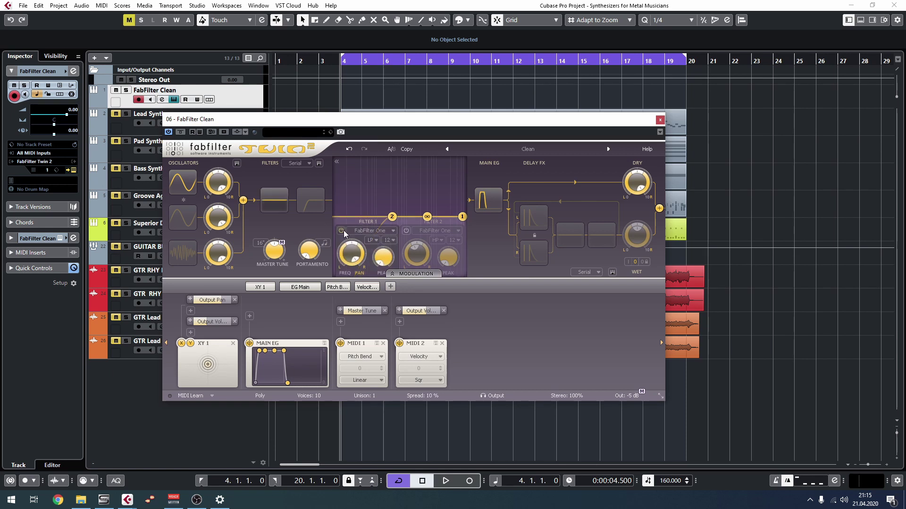
click(406, 231)
Sweep the filter cut-offs to lower frequencies, raise their peaks and use a band-pass response for Filter 1
drag(462, 216, 420, 218)
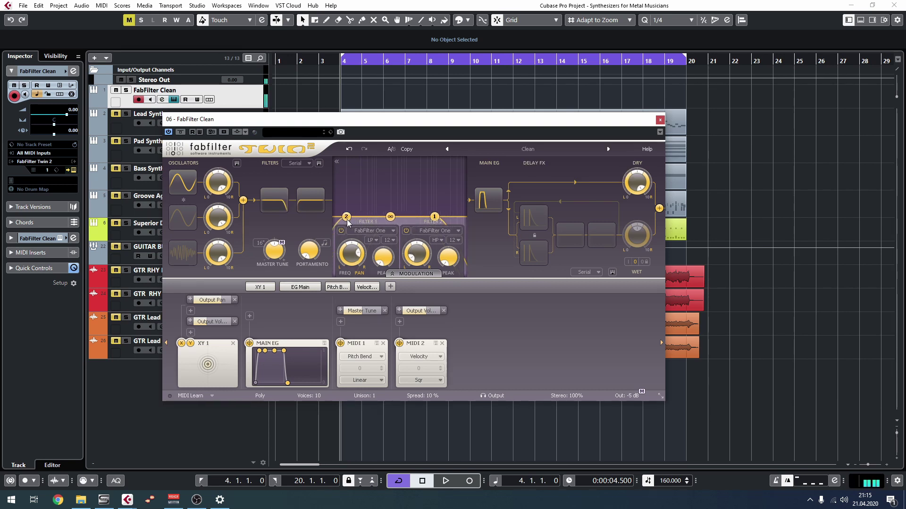
drag(430, 218, 411, 166)
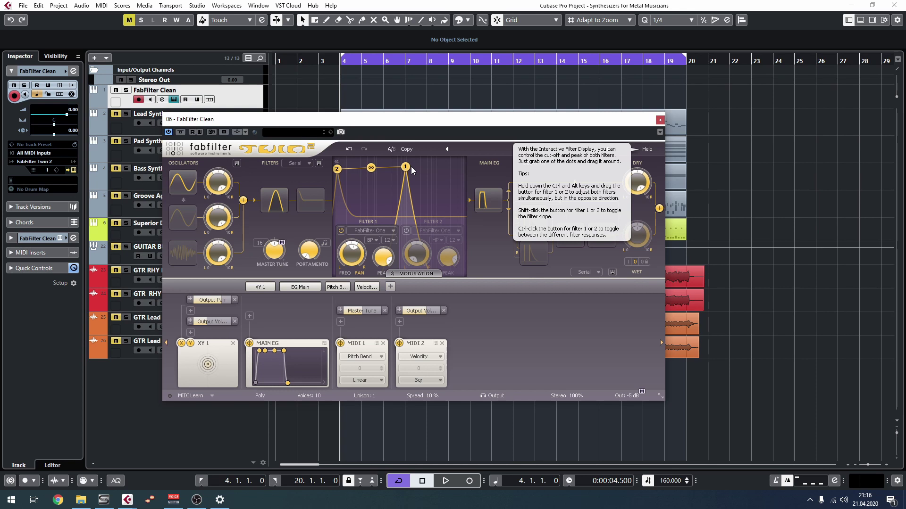
mouse_move(411, 166)
mouse_down()
mouse_move(354, 172)
mouse_move(413, 175)
mouse_up()
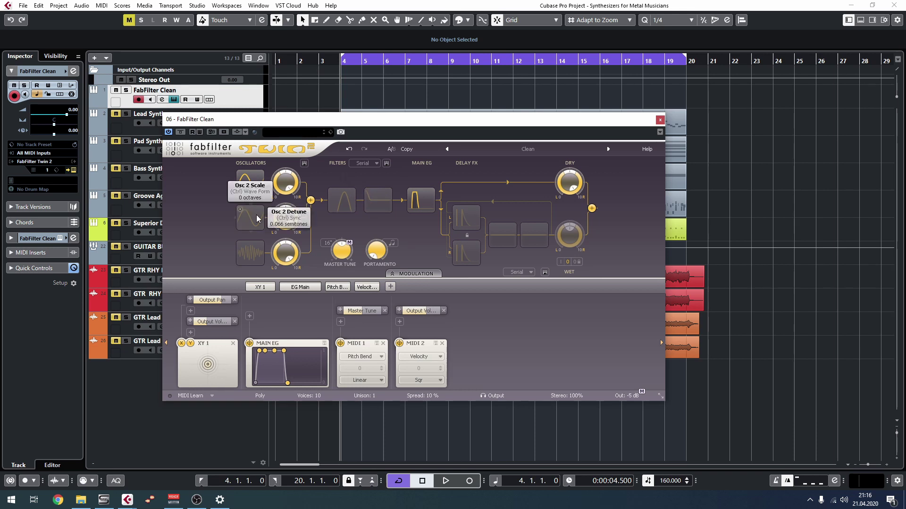
Enable oscillators 2 and 3, with Square as oscillator 3's wave form and Sawtooth as oscillator 2's
mouse_move(245, 220)
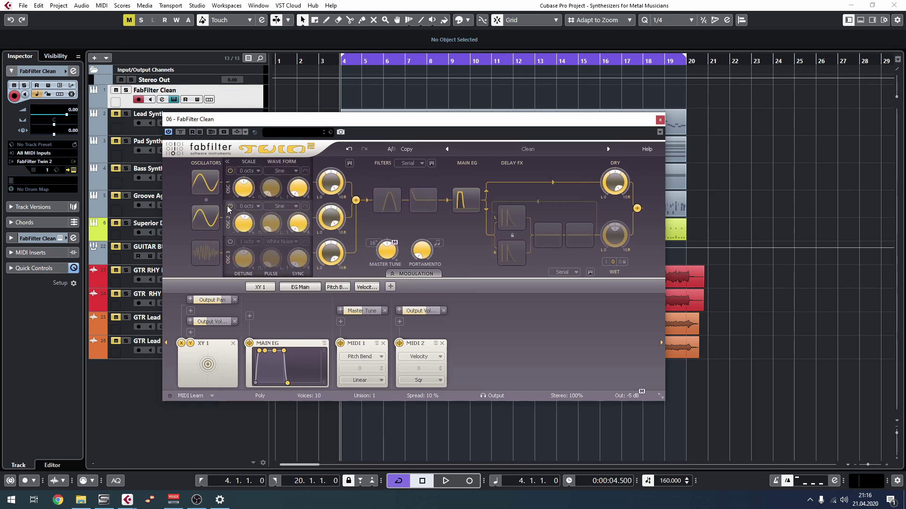
click(230, 241)
click(286, 242)
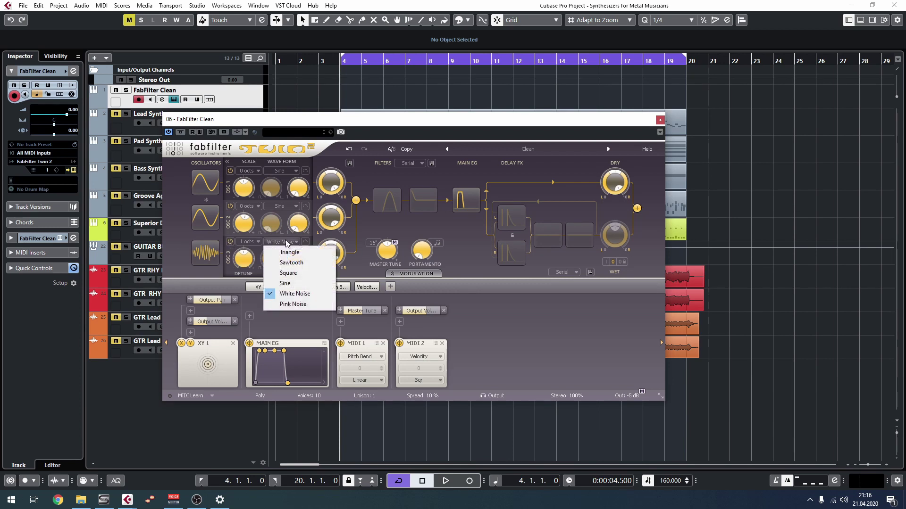
click(296, 276)
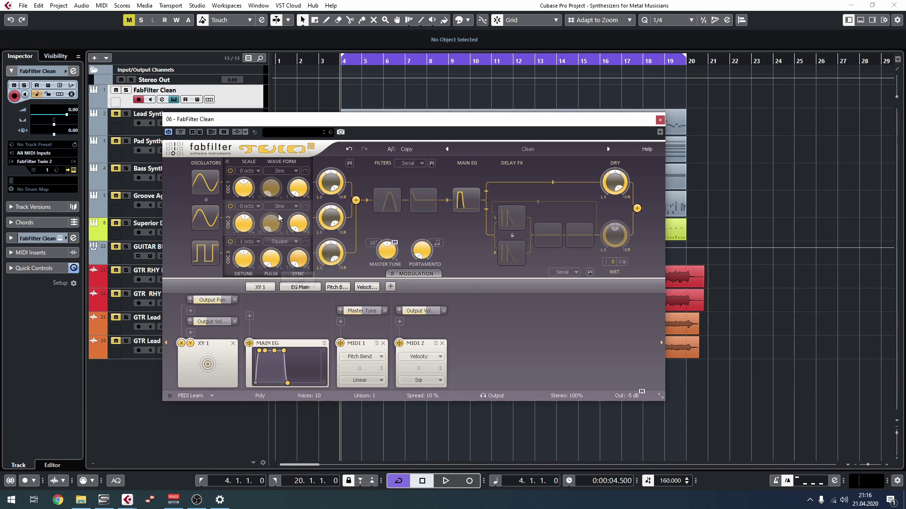
click(281, 206)
click(292, 227)
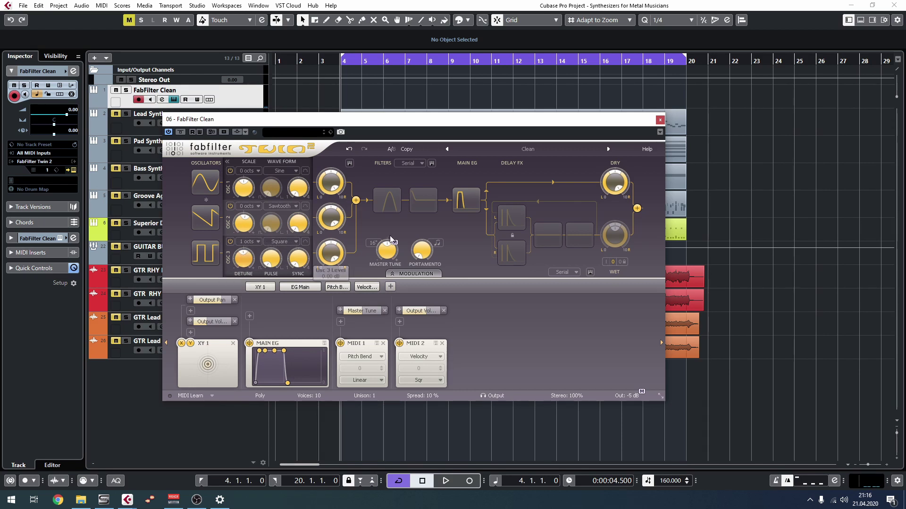
Enable Filter 1 as a low-pass, lower both filters' peaks and move Filter 1's cut-off to the highest frequencies
click(384, 200)
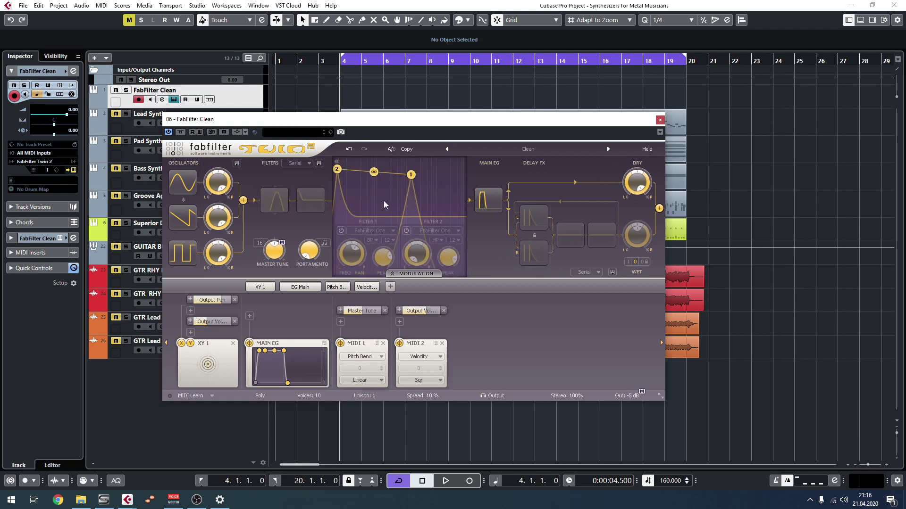
drag(411, 175, 441, 203)
drag(335, 179, 337, 205)
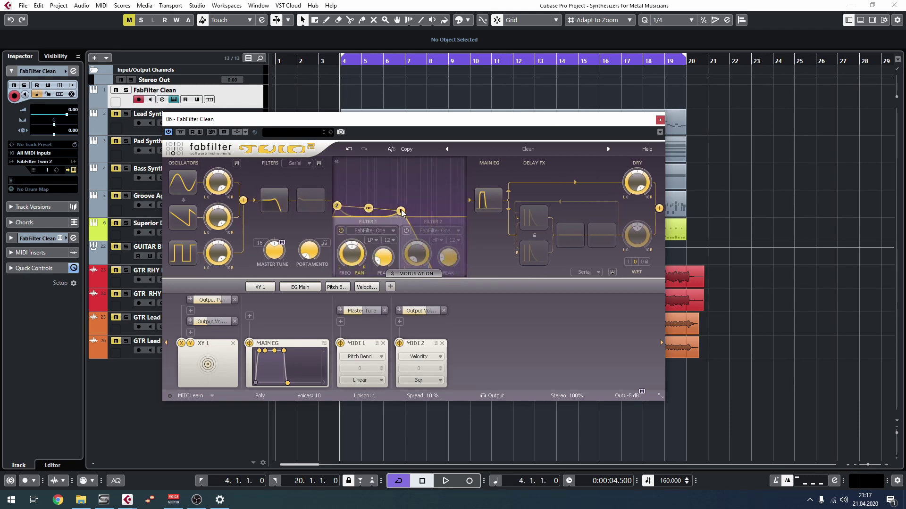
drag(402, 213, 460, 216)
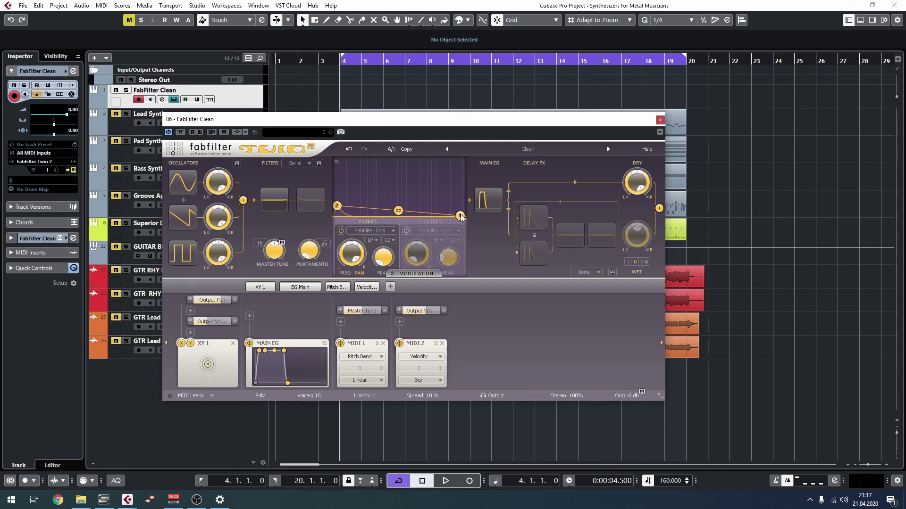
Lower Filter 1's cut-off frequency and lengthen the main envelope's attack from its minimum
drag(461, 214, 408, 220)
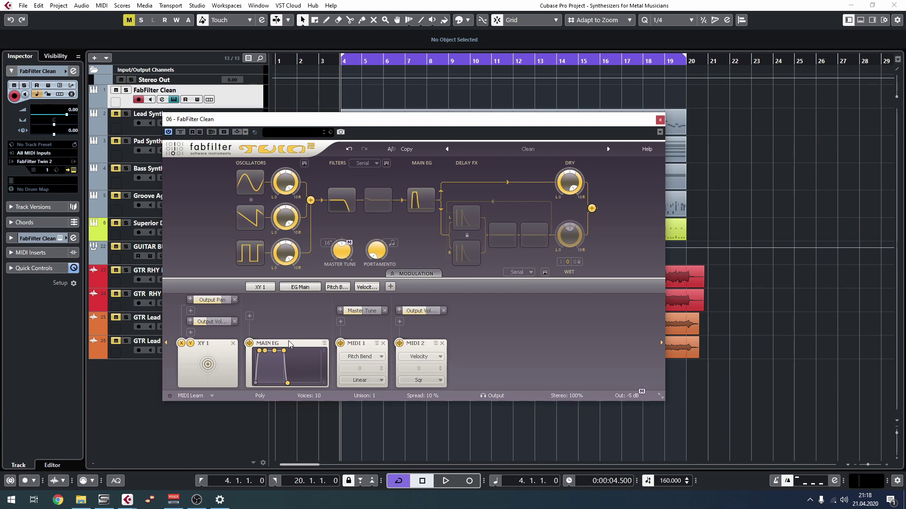
mouse_move(266, 354)
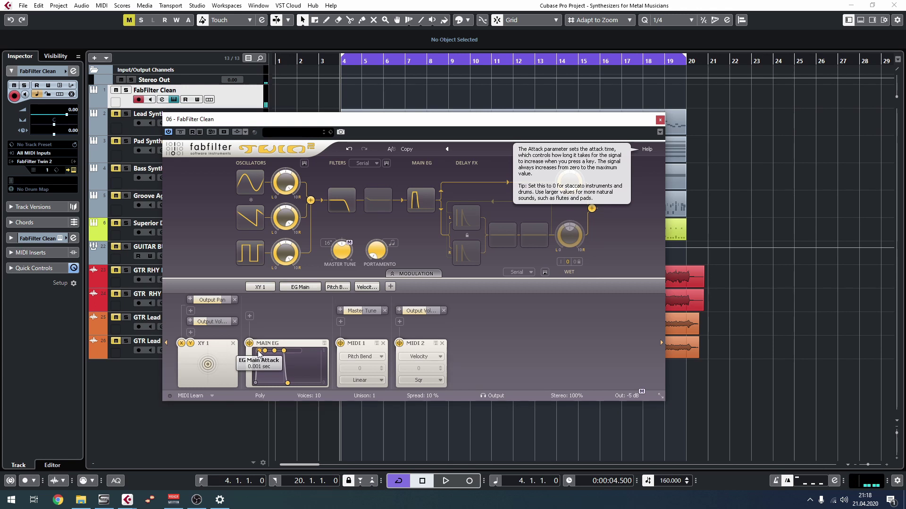
drag(258, 354, 280, 336)
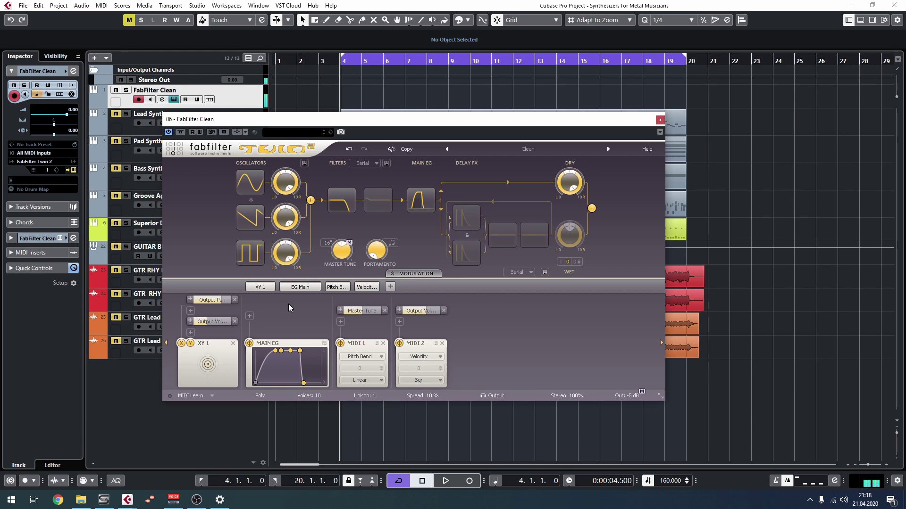
Lower the main envelope's sustain to -2.63 dB, shorten its attack a little and extend the hold
mouse_move(283, 353)
drag(282, 352, 279, 366)
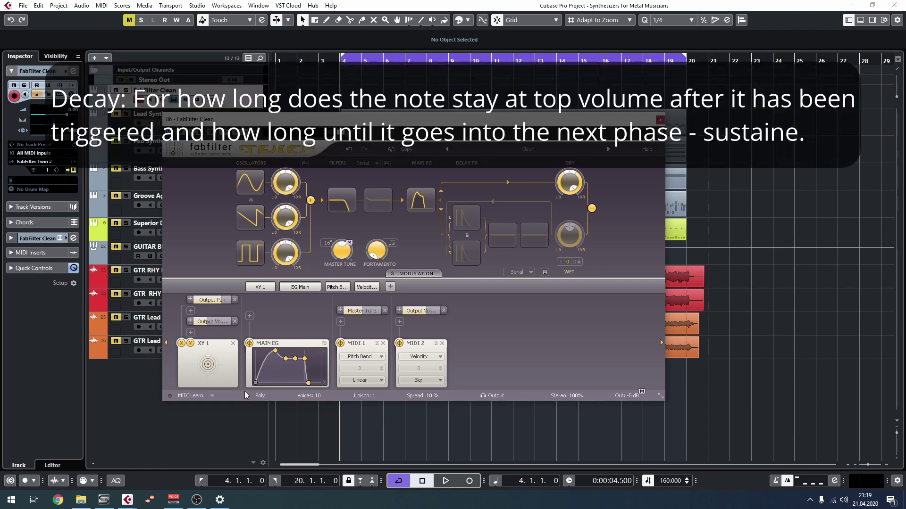
mouse_move(275, 352)
mouse_down()
mouse_move(266, 354)
mouse_move(281, 361)
mouse_up()
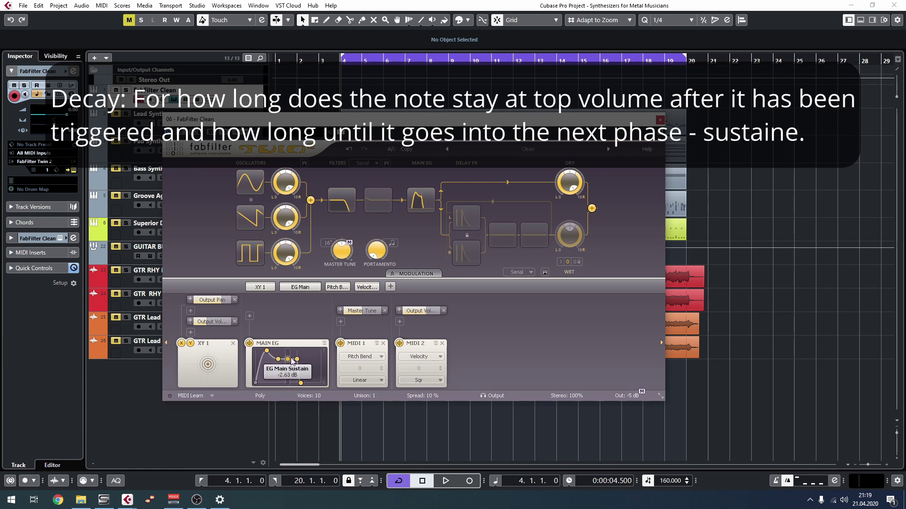
drag(297, 359, 310, 361)
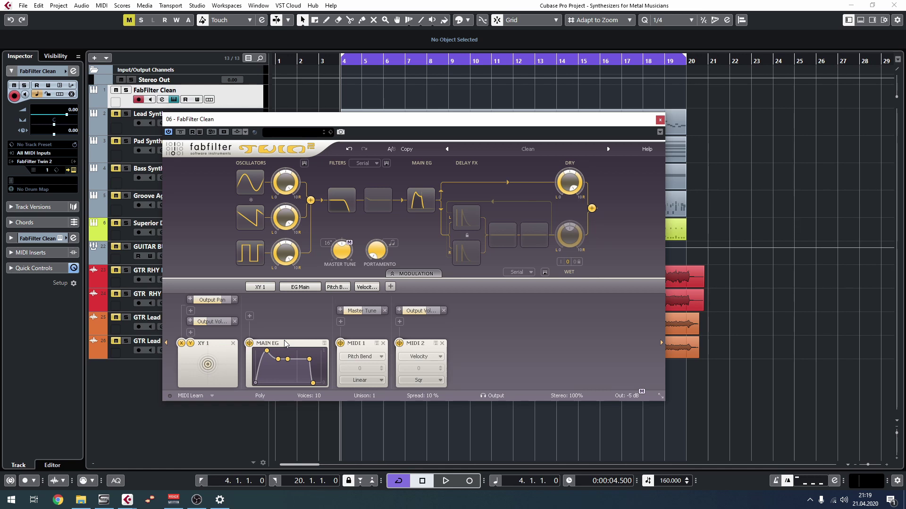
Raise the main envelope's sustain to 0.00 dB, drop it to -3.15 dB and shorten the hold again
drag(287, 359, 288, 349)
mouse_move(287, 353)
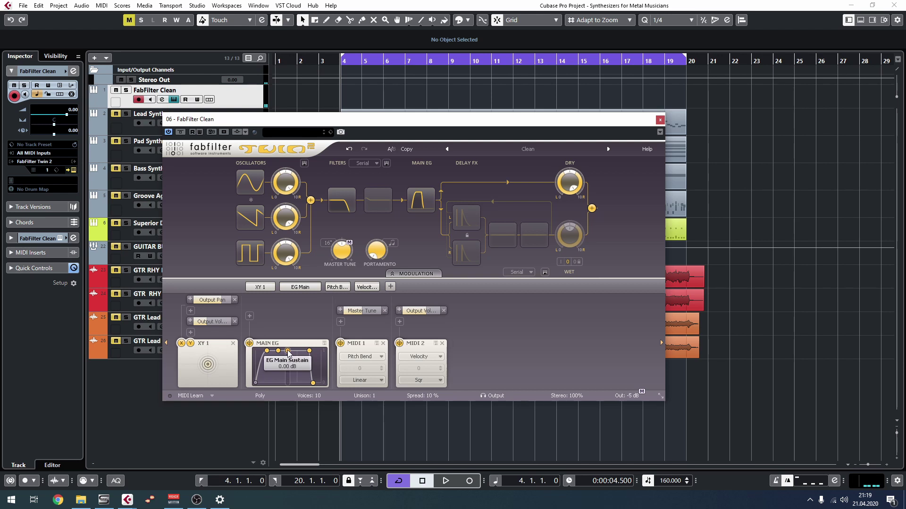
drag(287, 351, 285, 366)
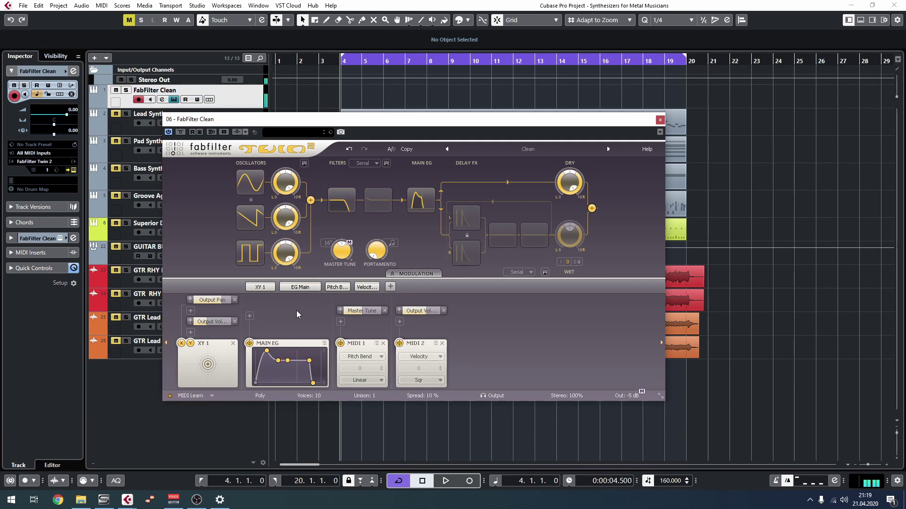
drag(308, 360, 296, 360)
Lengthen the main envelope's release to 1.721 sec and bring it back to its shortest setting
mouse_move(301, 384)
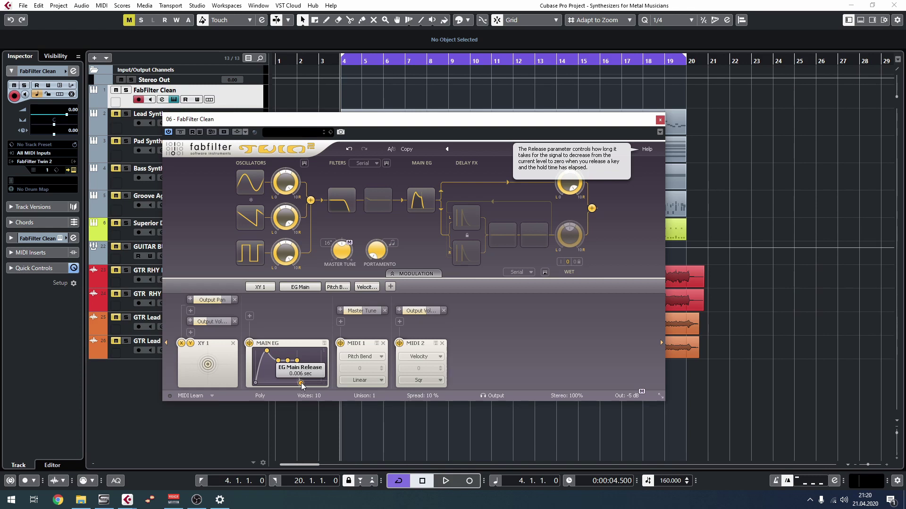
drag(301, 383, 313, 383)
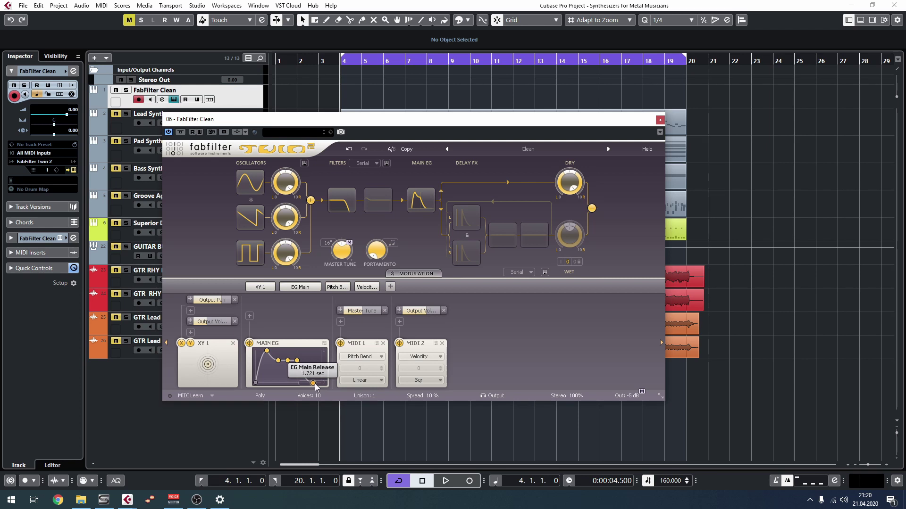
drag(309, 383, 293, 385)
Restore full sustain in the main envelope, try a very short attack, and finish with a slower attack and a long release
drag(266, 351, 260, 352)
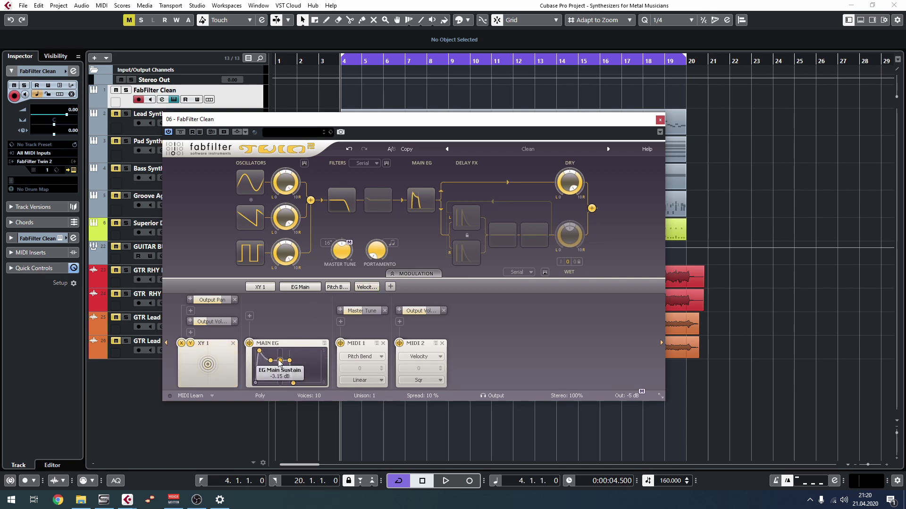
drag(279, 361, 276, 340)
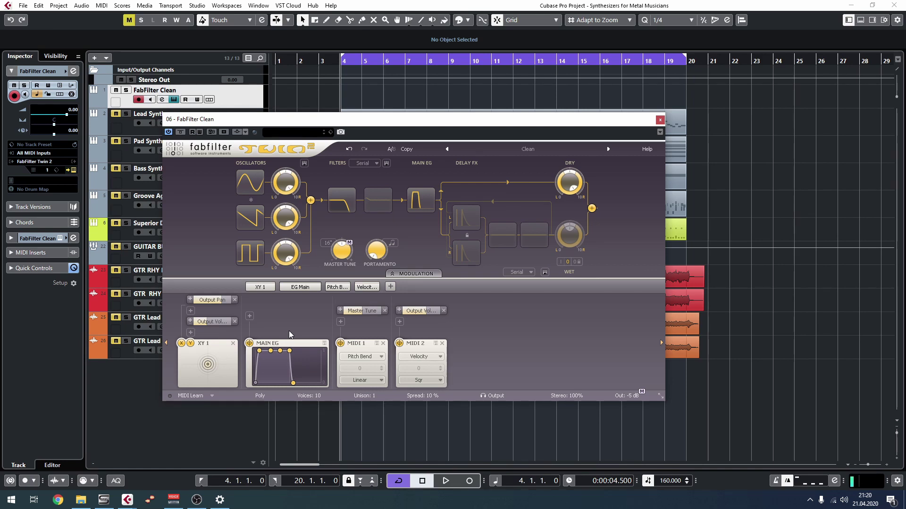
drag(260, 351, 271, 355)
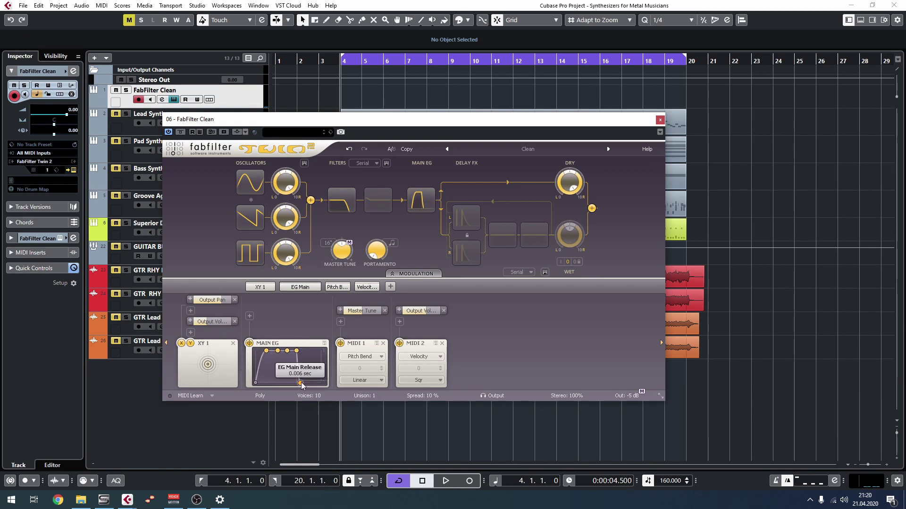
drag(304, 384, 321, 385)
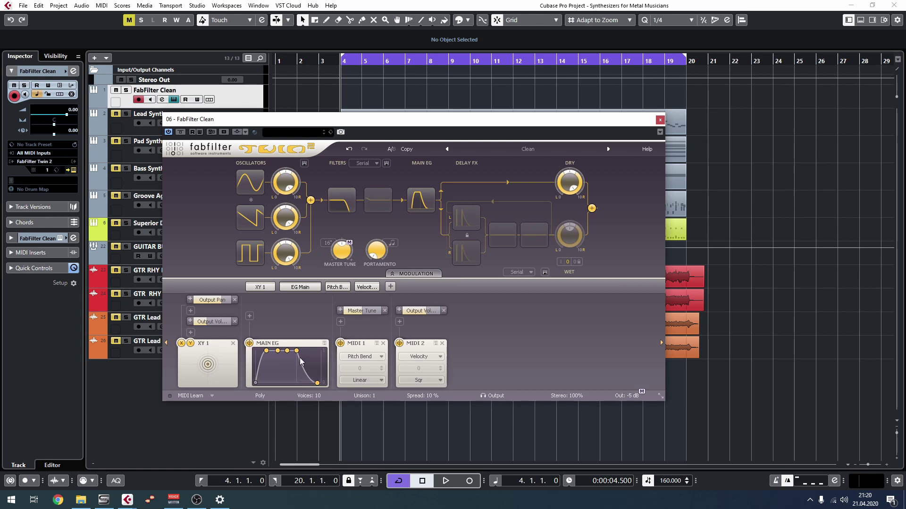
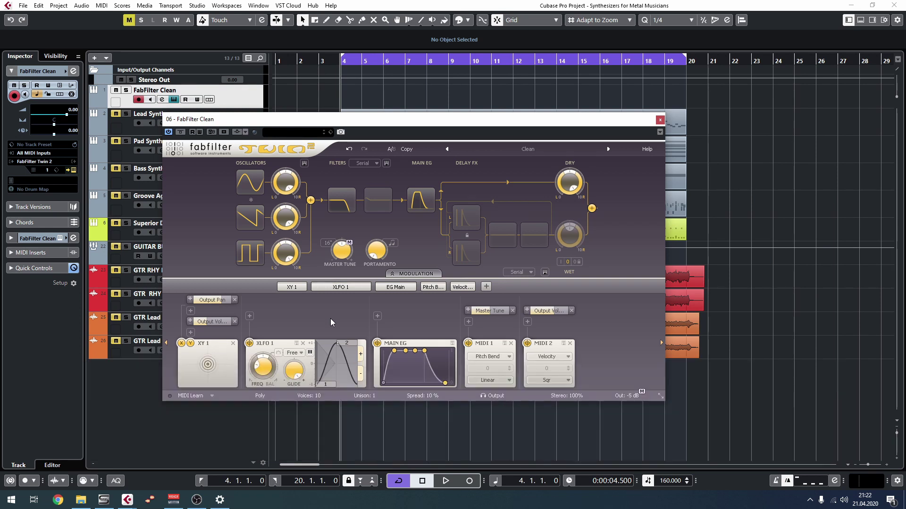
Assign XLFO 1 to modulate Master Tune and synchronize its rate to 1/4
drag(250, 343, 341, 250)
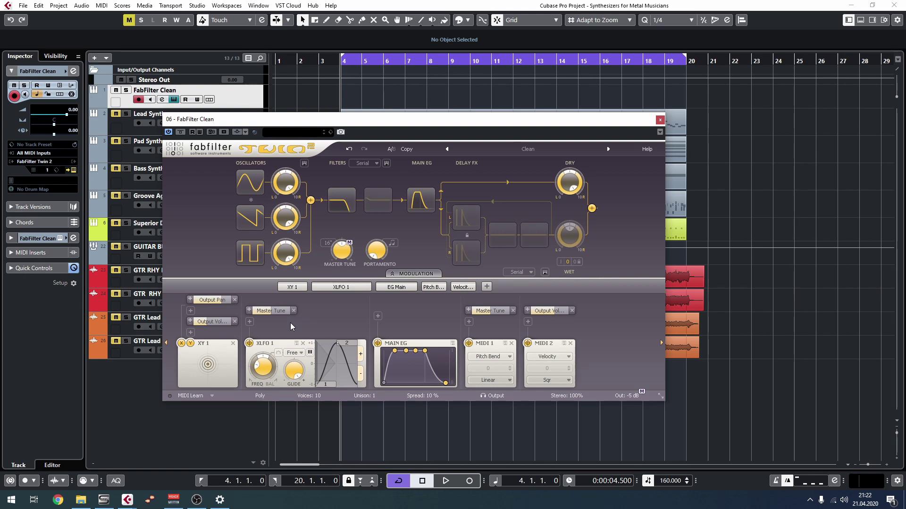
click(296, 353)
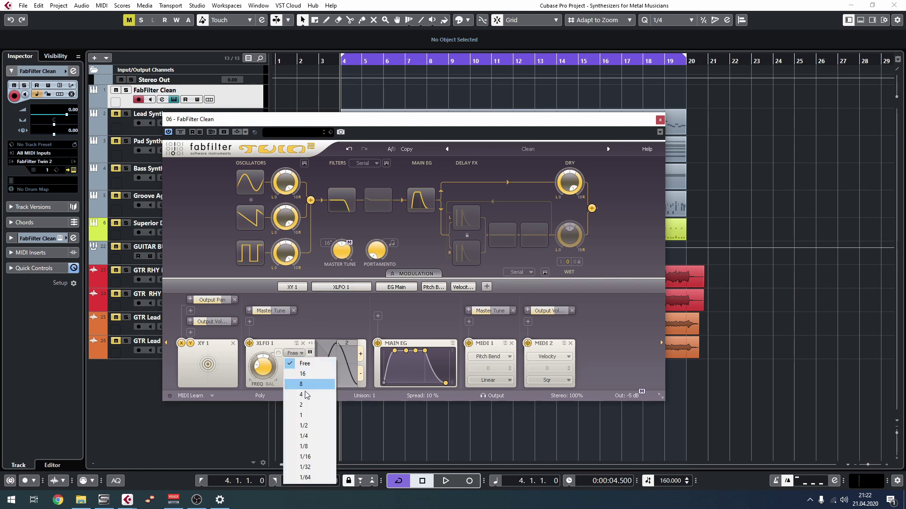
click(307, 436)
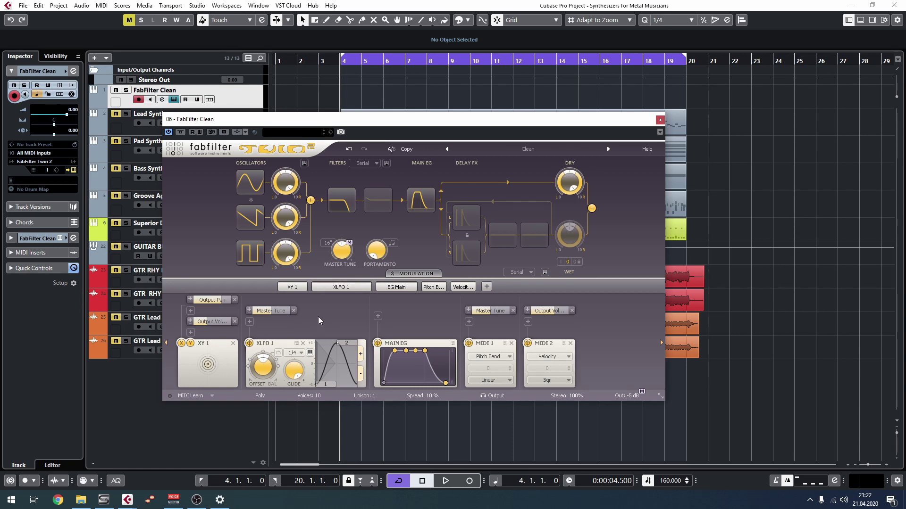
Reduce the level of XLFO 1's Master Tune modulation
mouse_move(343, 251)
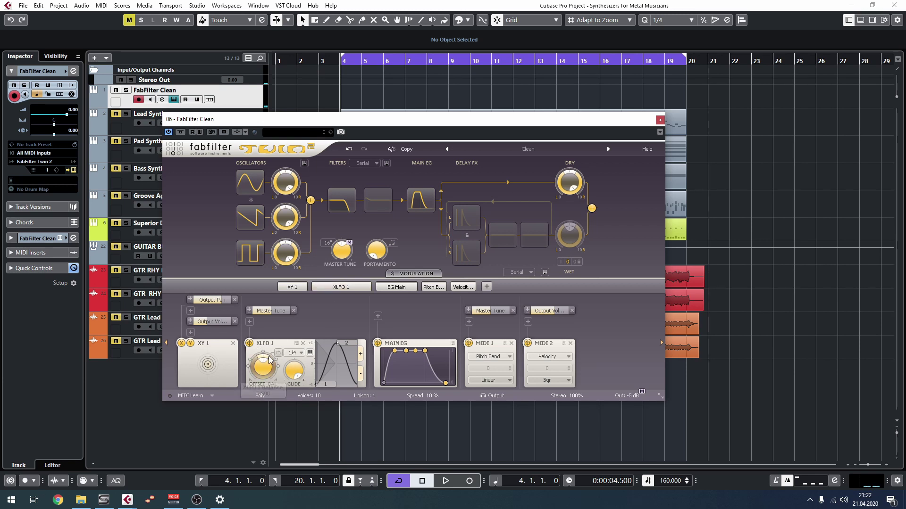
mouse_move(262, 315)
drag(262, 315, 220, 320)
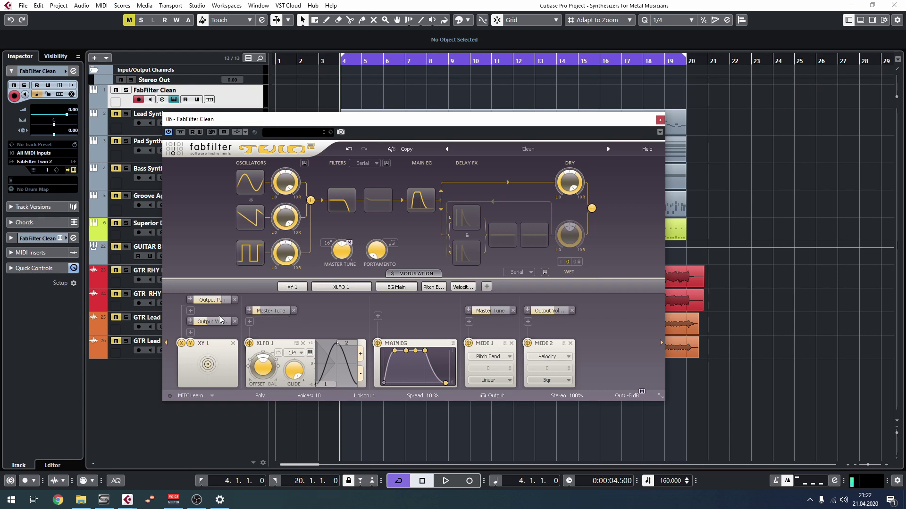
mouse_move(263, 315)
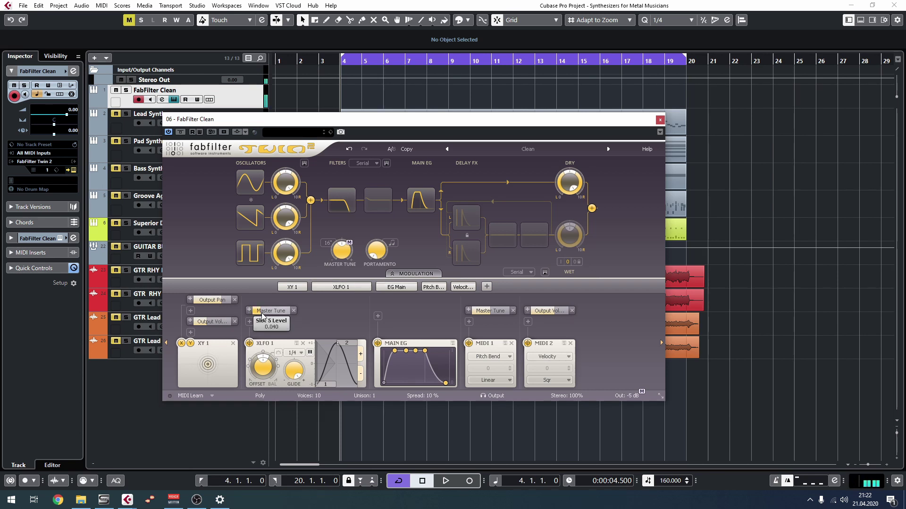
drag(264, 316, 242, 318)
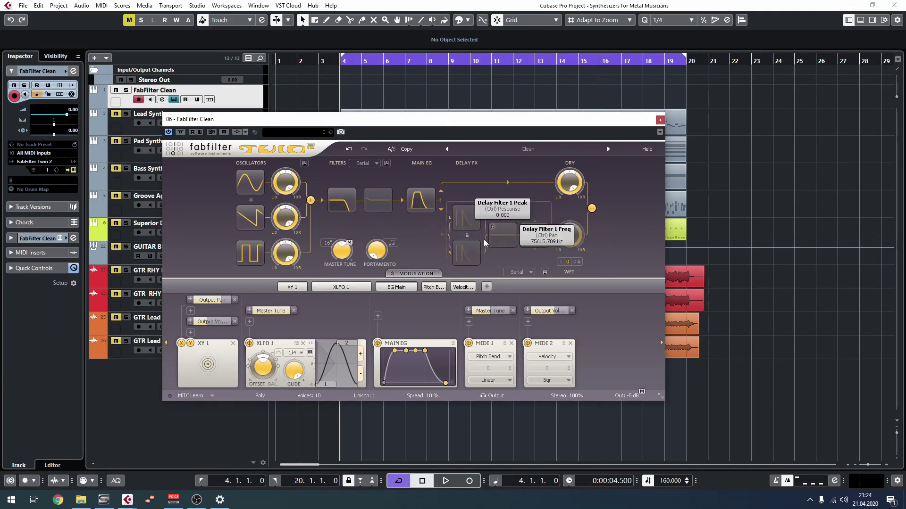
mouse_move(463, 223)
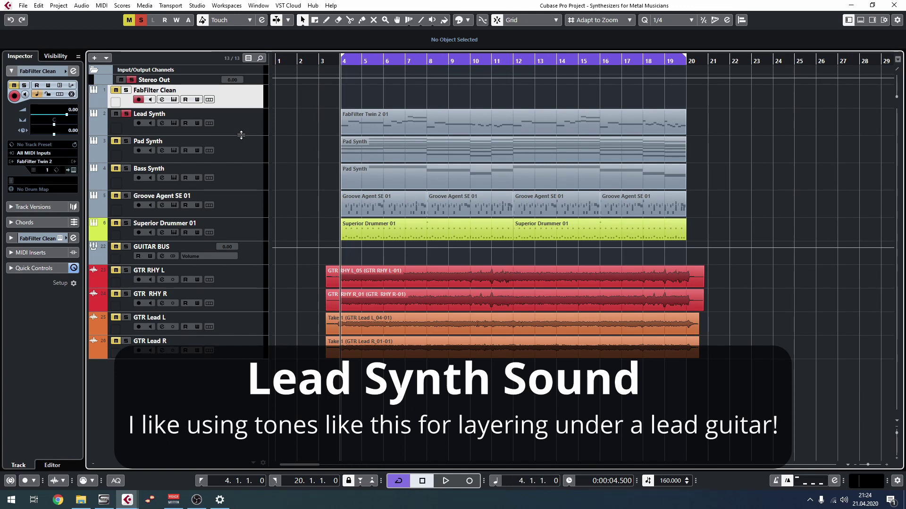
Play the soloed Lead Synth track until about bar 12, stop playback and open the track's instrument
key(space)
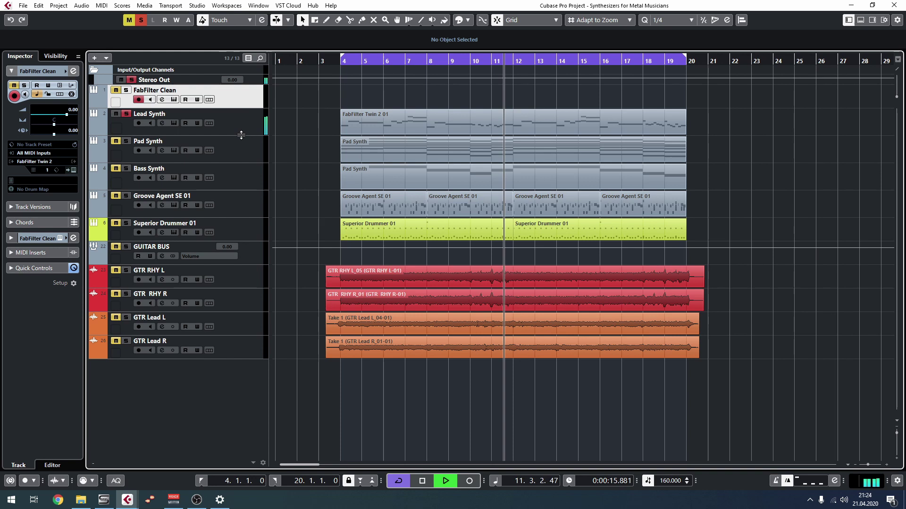
key(space)
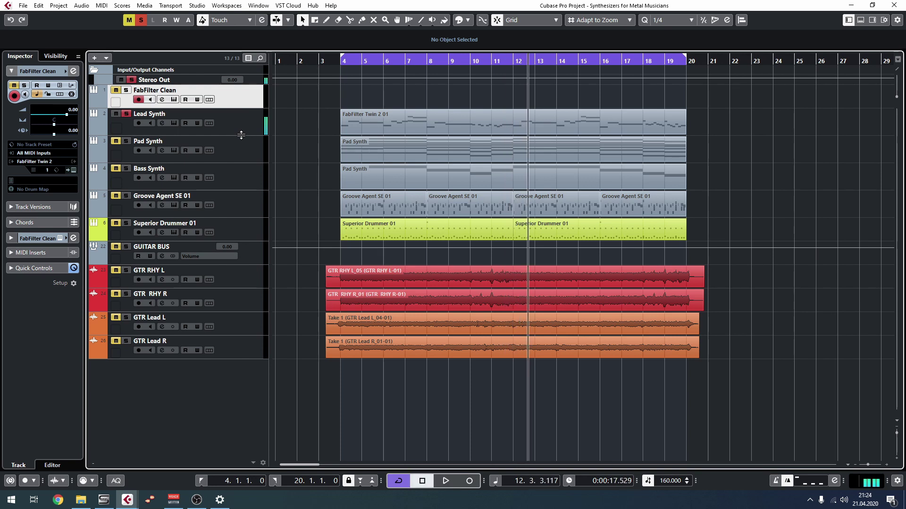
click(174, 123)
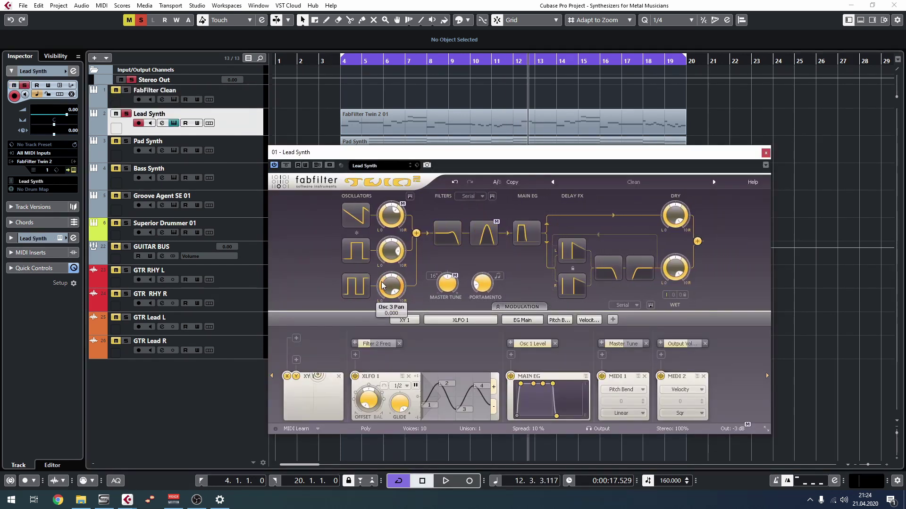
Show the oscillator settings and audition oscillator 1 (Sawtooth) and oscillator 2 (Square) each on its own
click(345, 217)
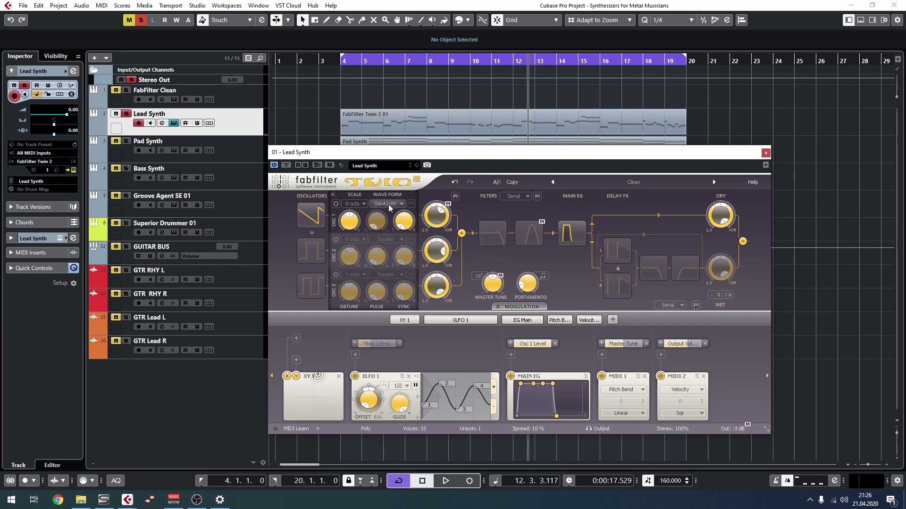
mouse_move(389, 204)
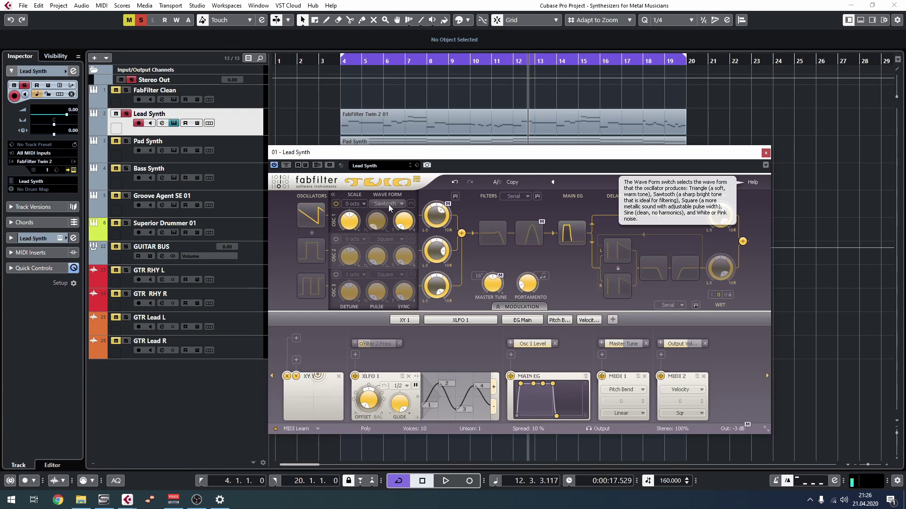
click(336, 204)
click(336, 239)
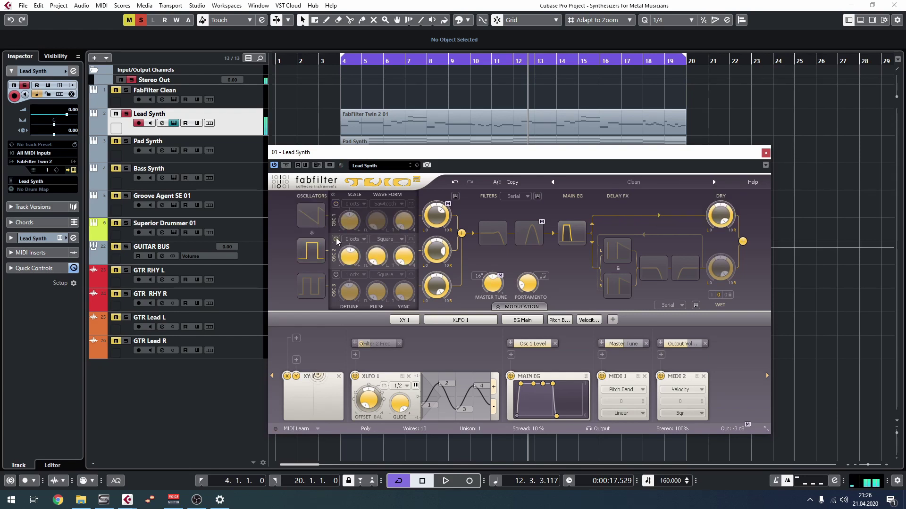
click(335, 239)
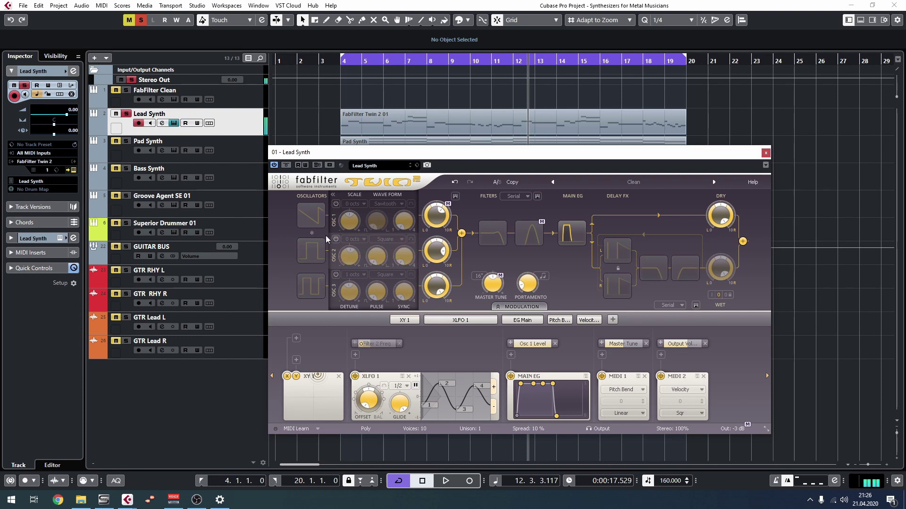
Audition oscillator 3 on its own, and re-enable all three oscillators together
click(335, 275)
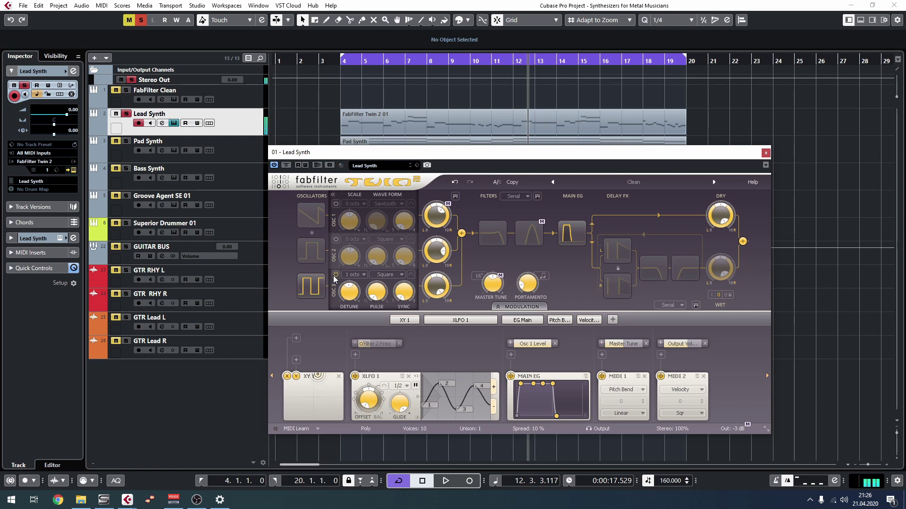
click(335, 275)
click(336, 240)
mouse_move(354, 253)
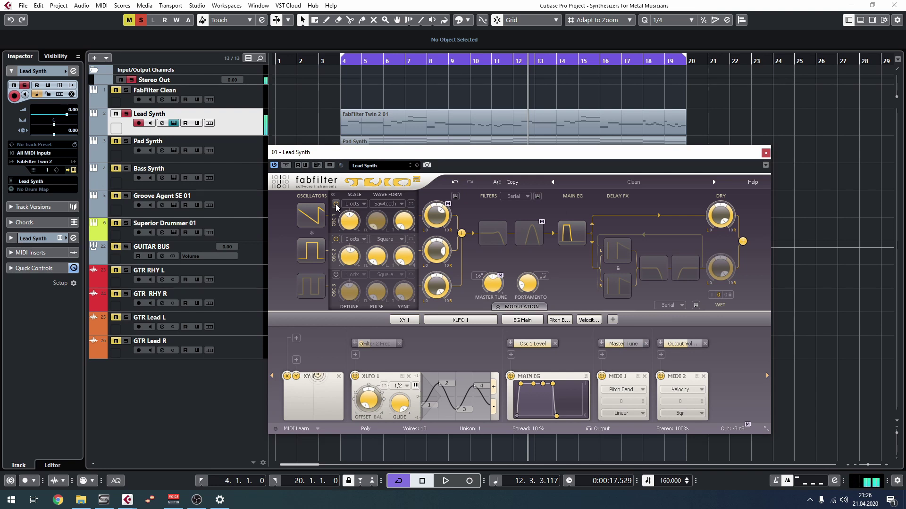
click(336, 275)
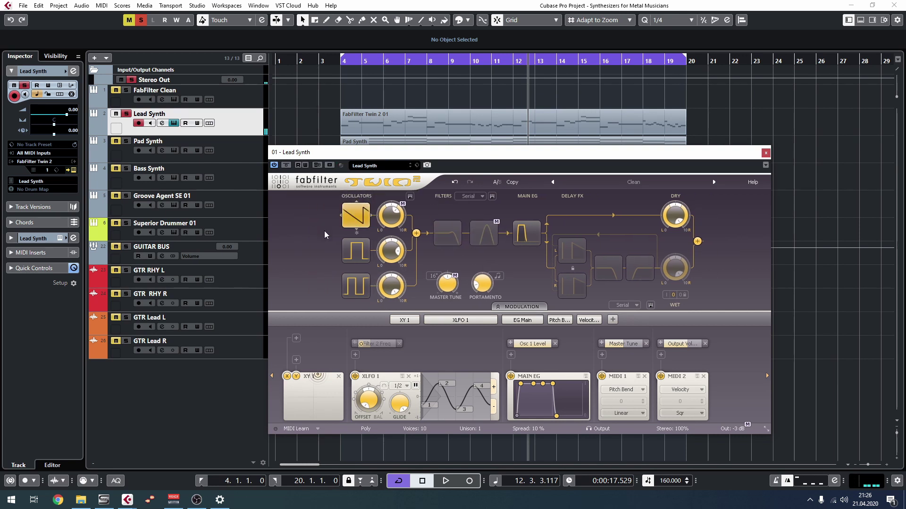
Enable Filter 1 of the Lead Synth patch and show the filter settings
click(438, 225)
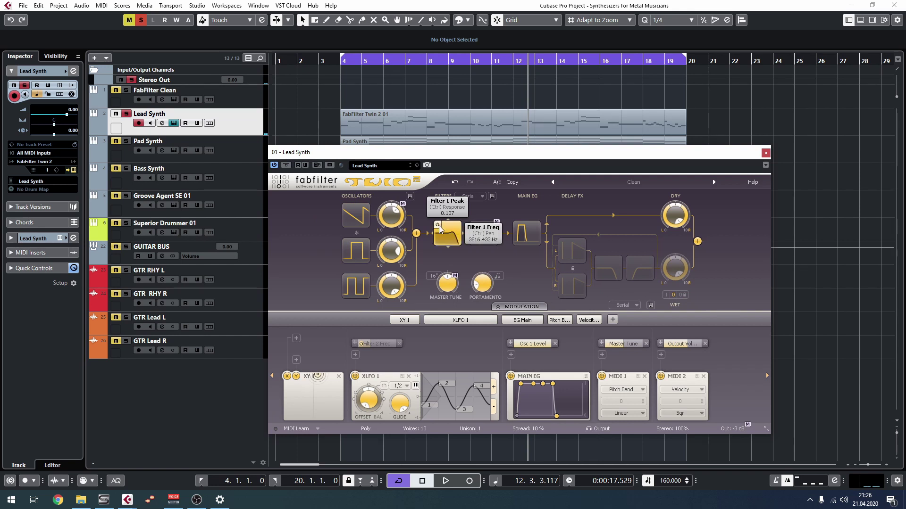
click(445, 244)
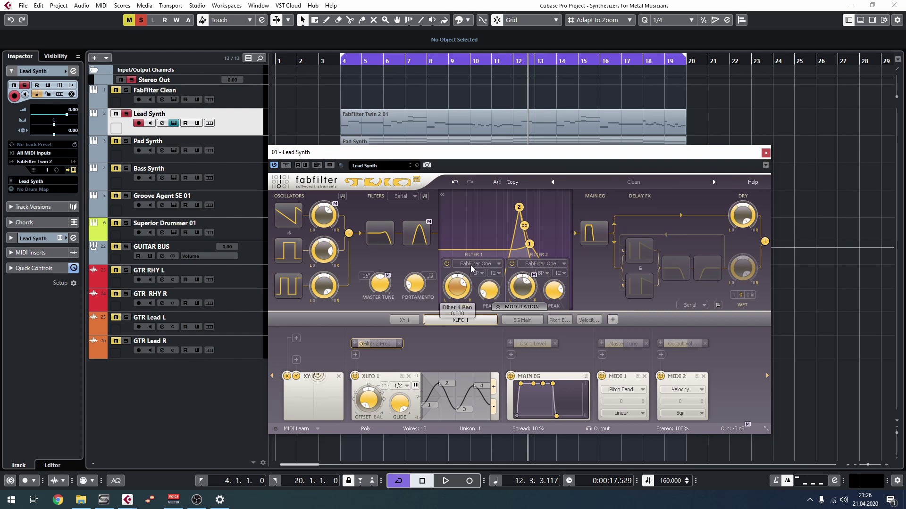
Adjust the portamento amount of the Lead Synth patch and close its instrument window
mouse_move(497, 225)
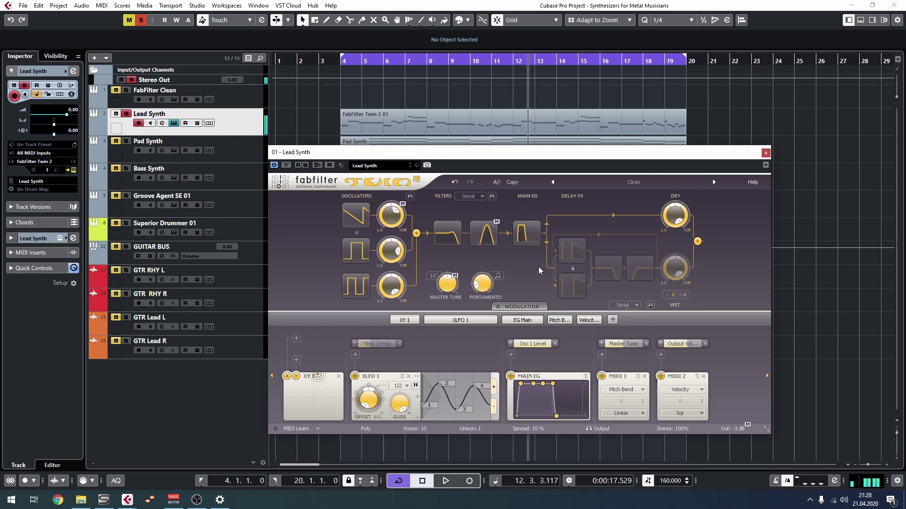
drag(482, 282, 483, 262)
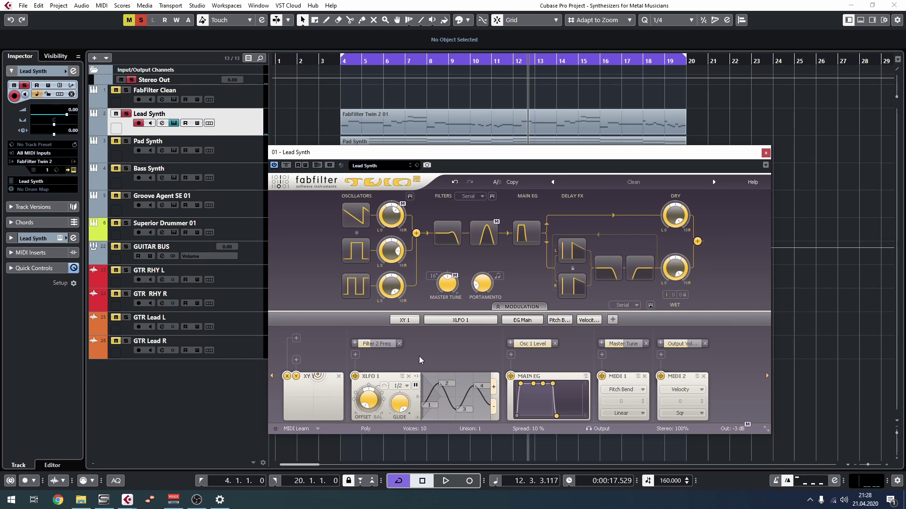
click(765, 153)
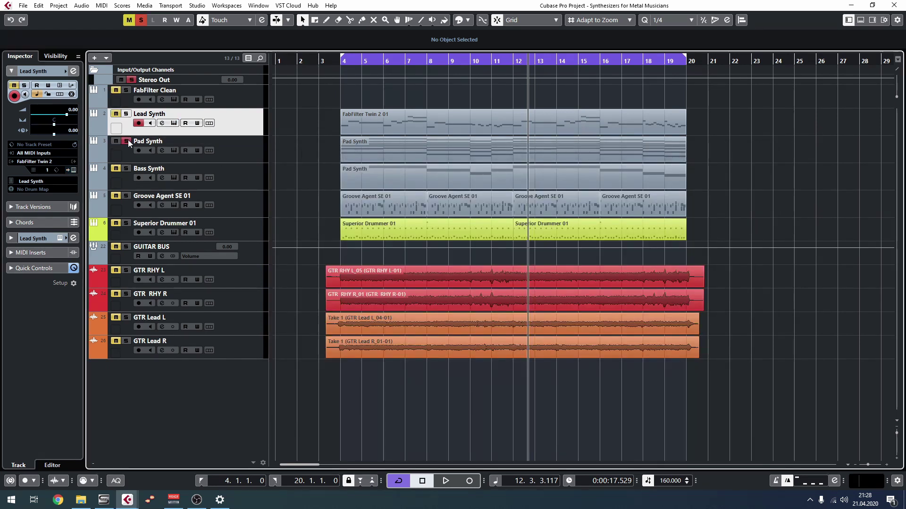
Open the Pad Synth track's instrument, play the soloed track, close the instrument and stop playback around bar 19
click(226, 148)
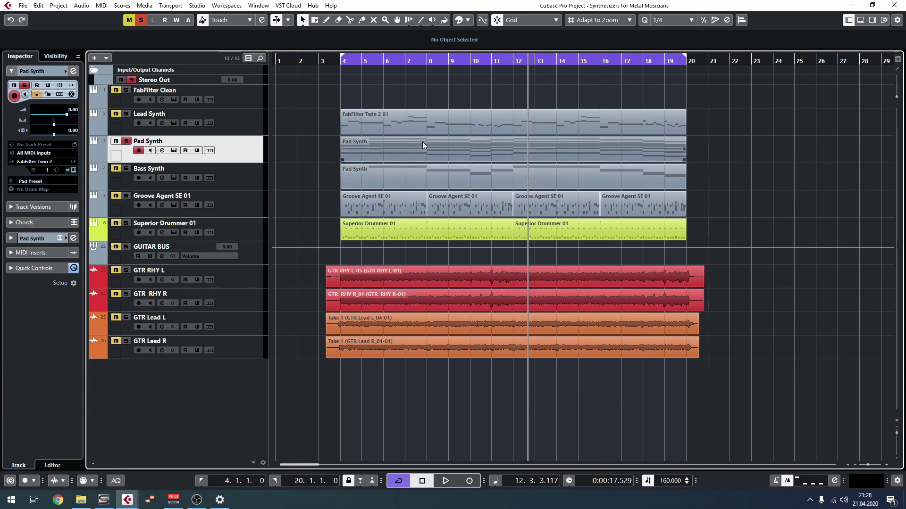
click(73, 170)
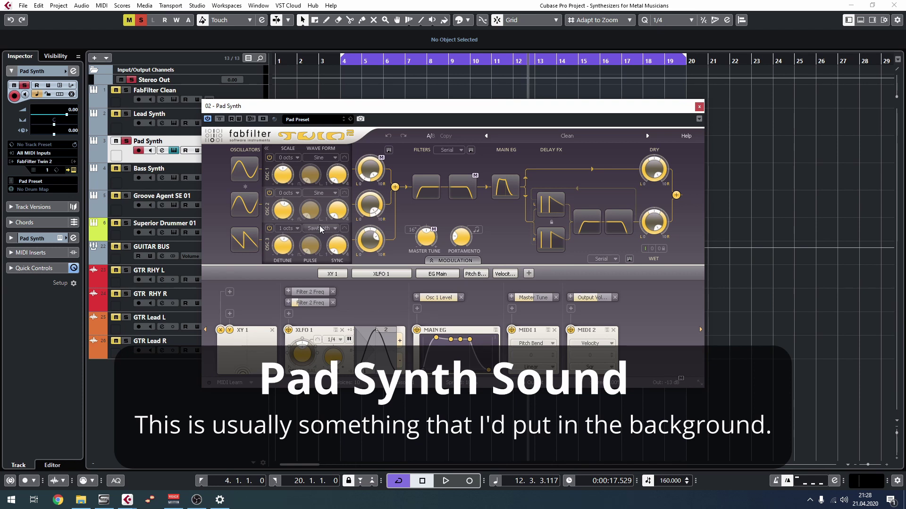
mouse_move(284, 254)
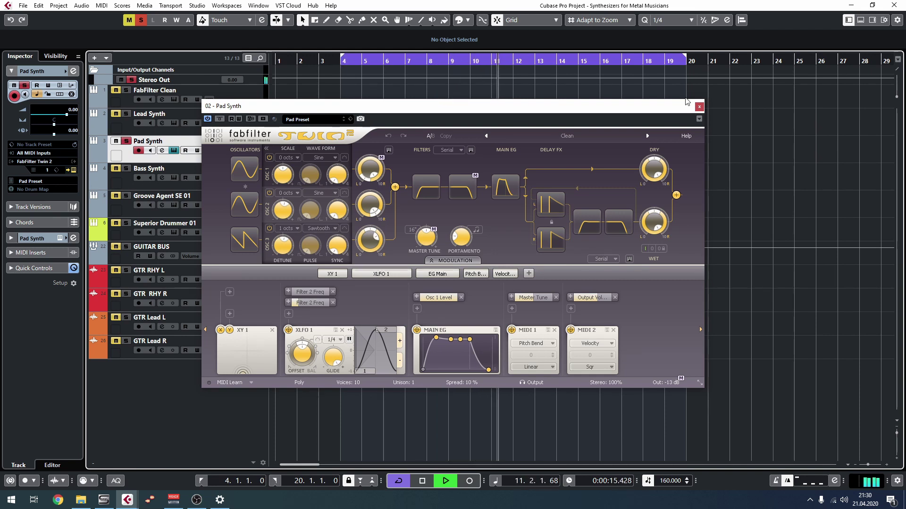
click(700, 107)
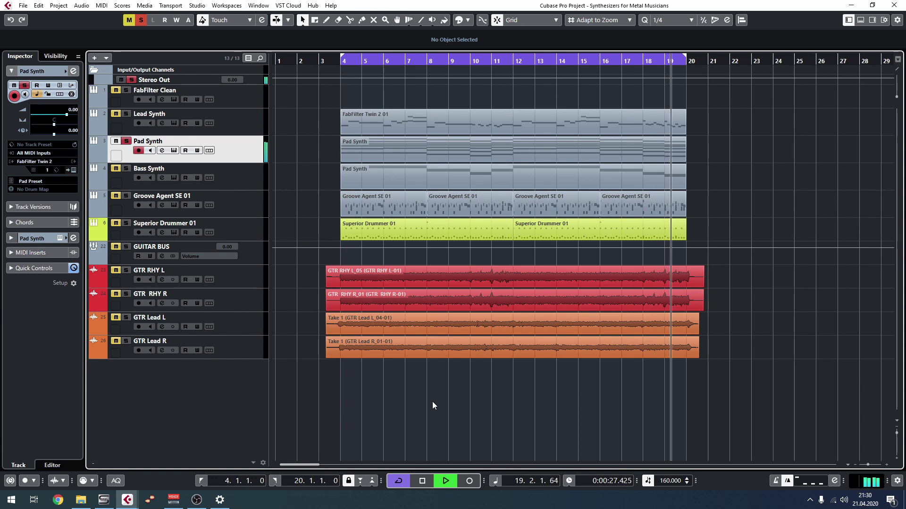
key(space)
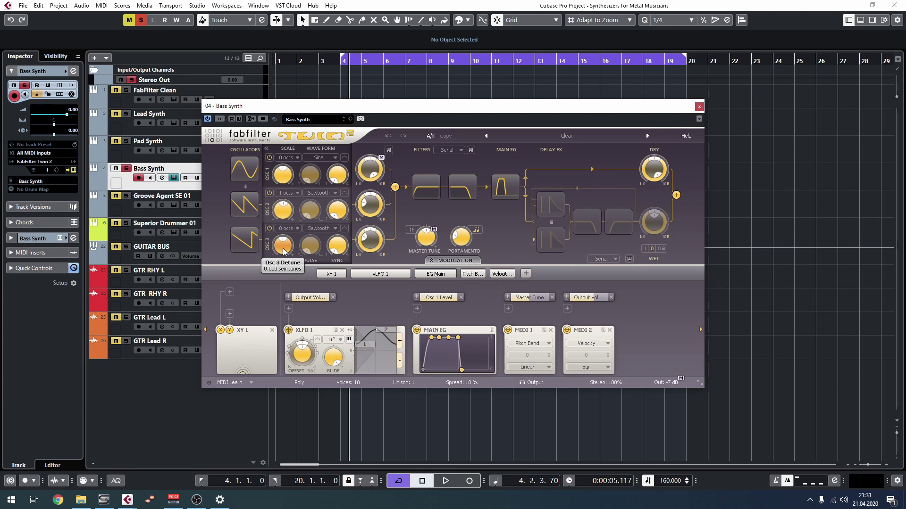
Show the Bass Synth patch's filter settings, check Filter 1 and the Filter 2 frequency, and move playback to bar 4
mouse_move(283, 252)
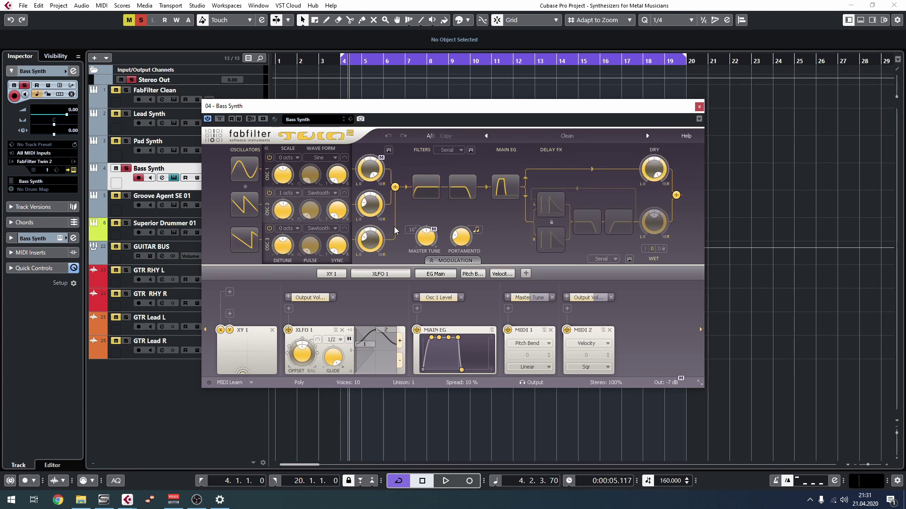
click(424, 186)
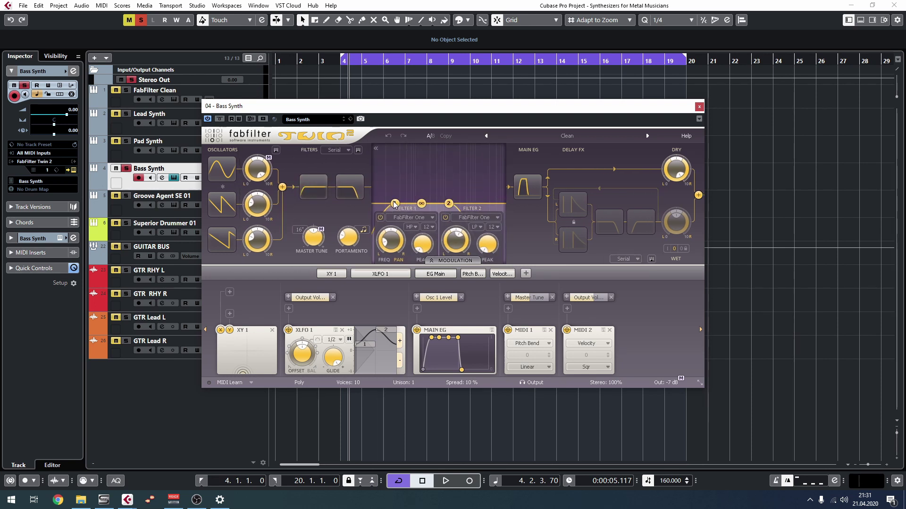
mouse_move(396, 204)
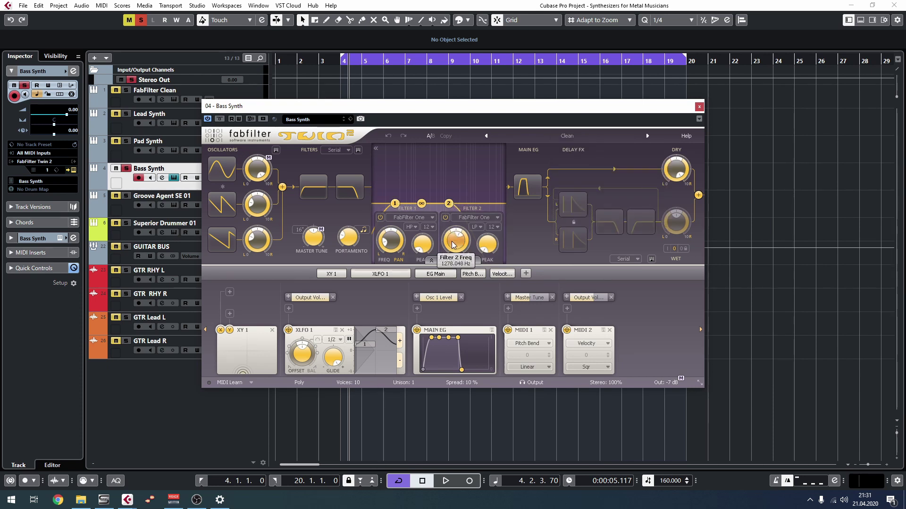
mouse_move(451, 242)
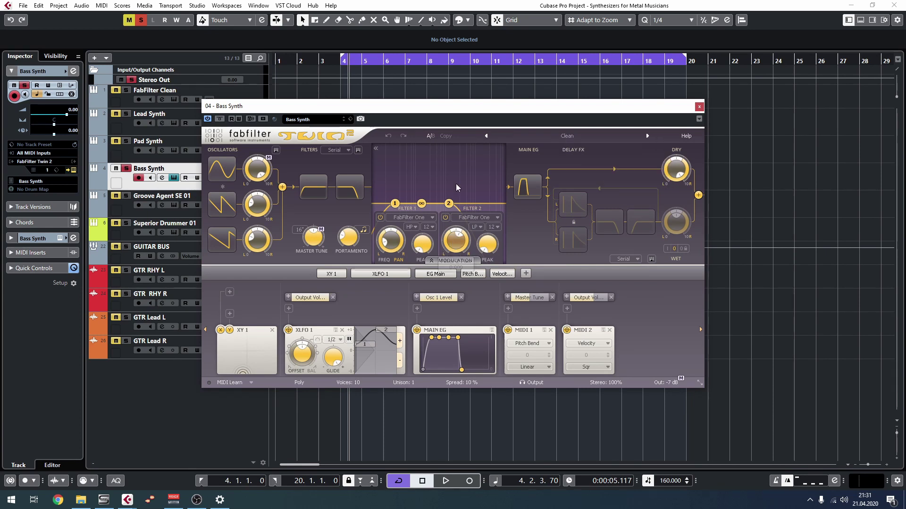
click(341, 62)
click(342, 62)
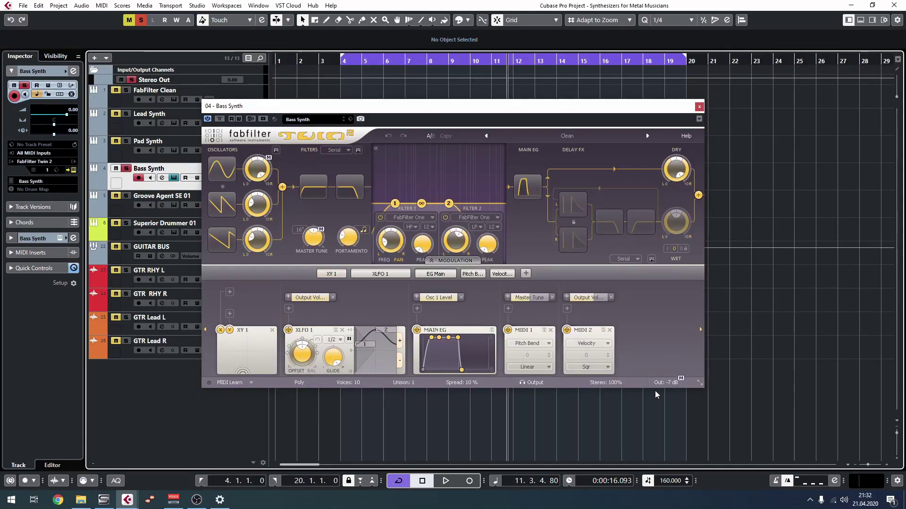
Solo the Groove Agent SE 01, Pad Synth and Lead Synth tracks alongside Bass Synth, and close the Bass Synth instrument
mouse_move(667, 388)
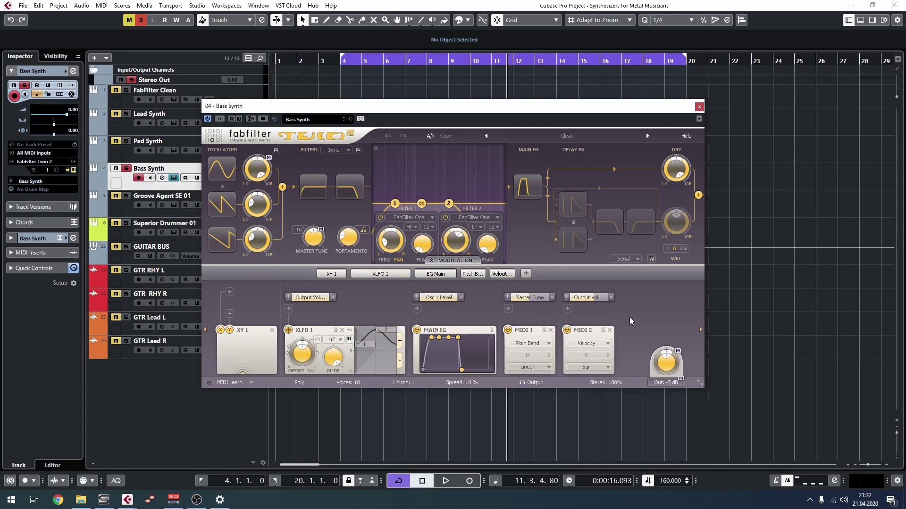
click(126, 195)
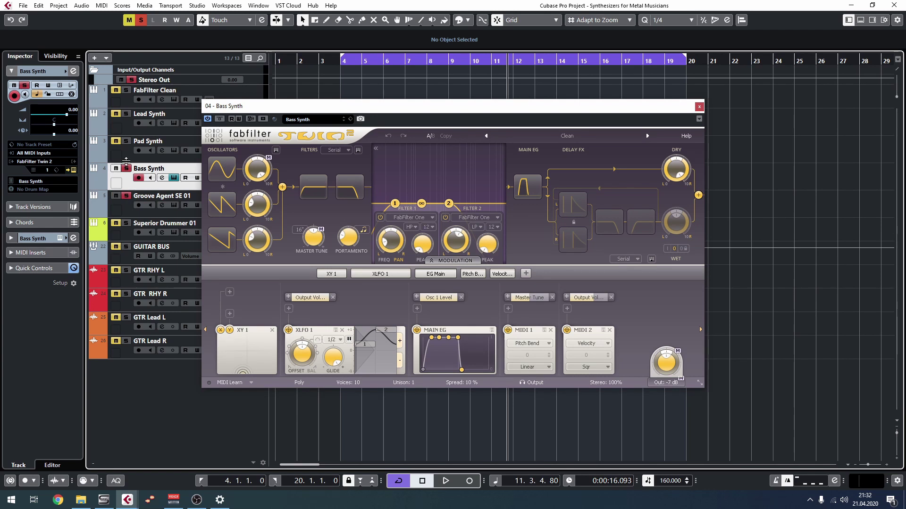
click(126, 142)
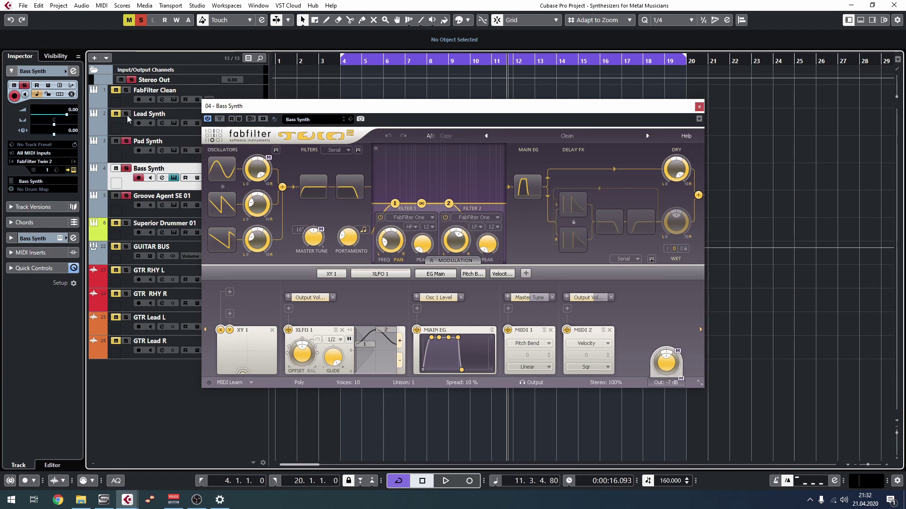
click(698, 107)
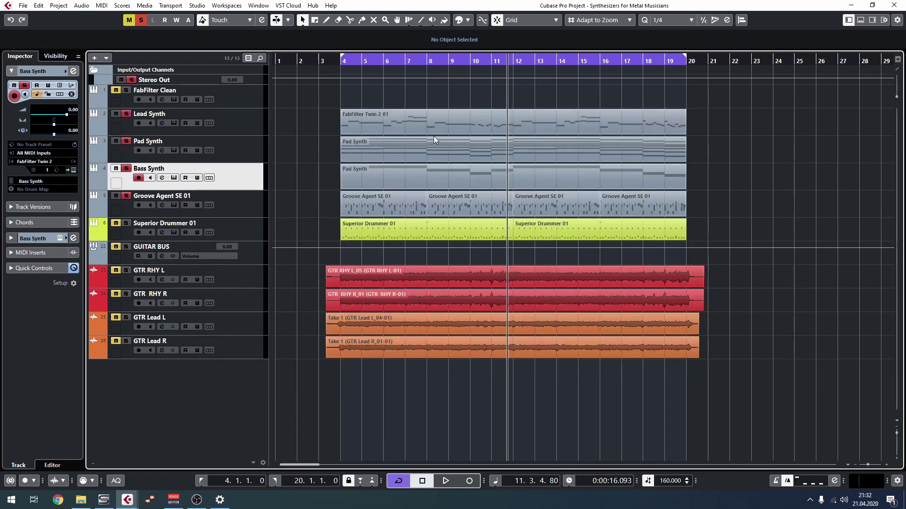
Play the soloed synth tracks from bar 4, turn off cycle mode and stop playback past the end of the section
click(341, 62)
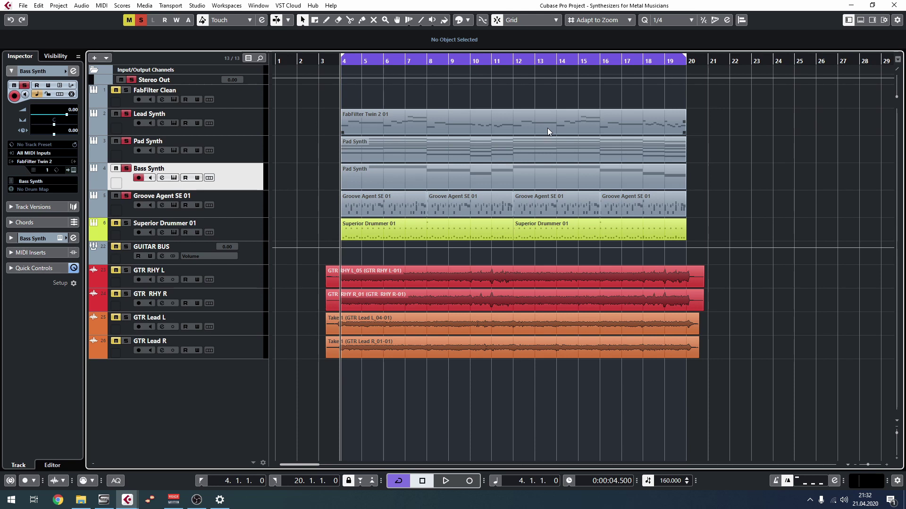
key(space)
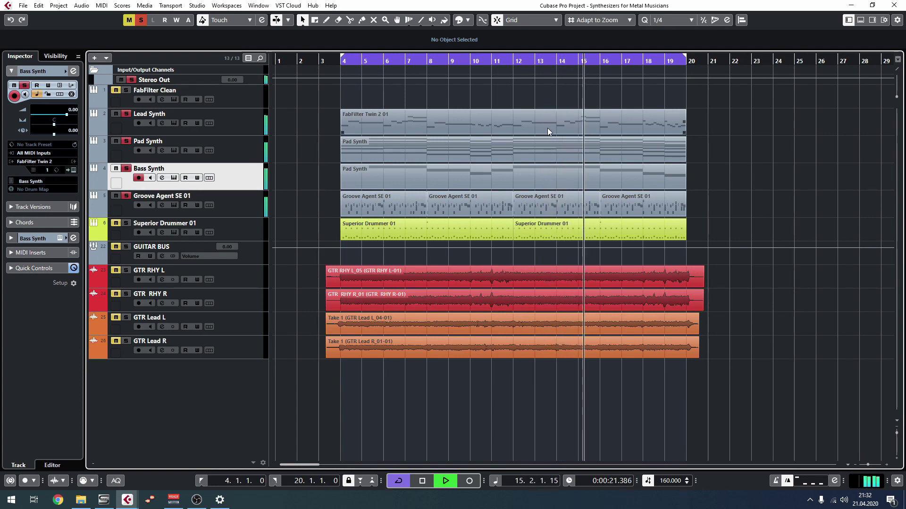
click(398, 483)
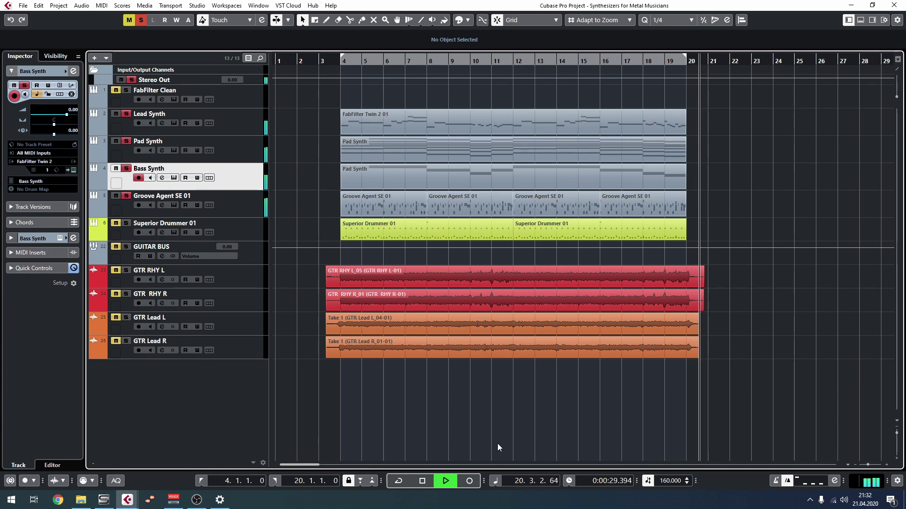
key(space)
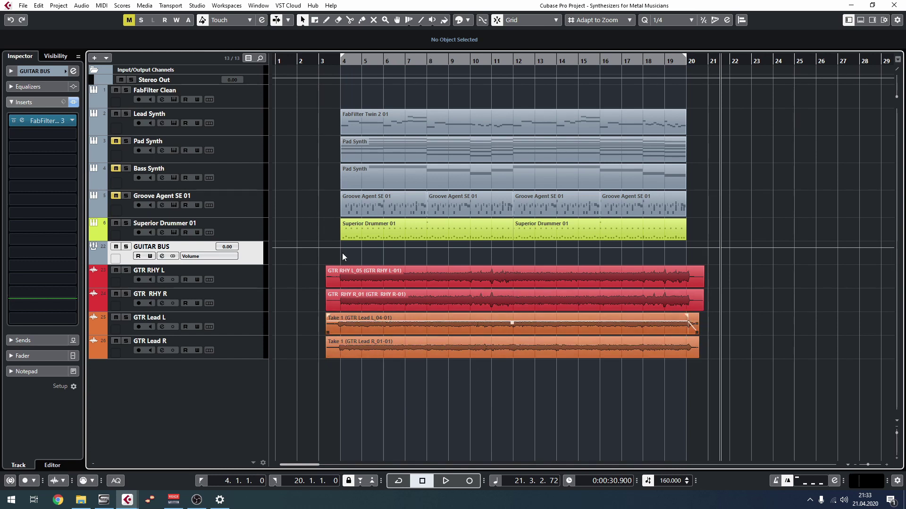
Play the mix from bar 4 with Pad Synth, Bass Synth and Groove Agent SE 01 muted, and close the Lead Synth instrument
click(342, 62)
key(space)
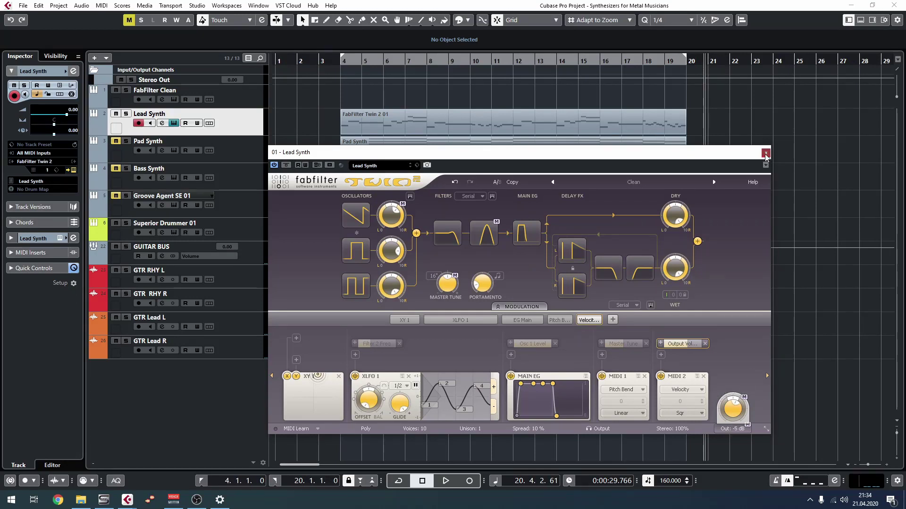
click(765, 154)
Solo the Lead Synth, Superior Drummer 01 and all guitar tracks, and play them from bar 4
click(341, 64)
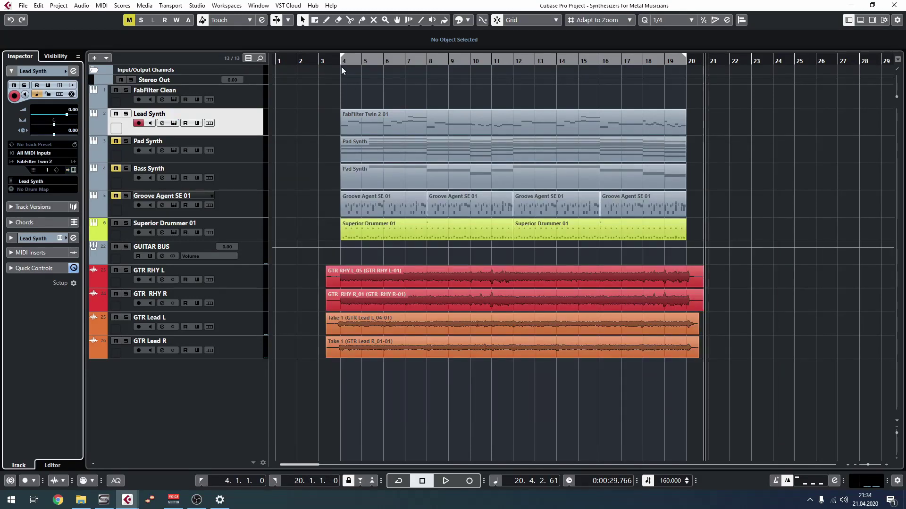
key(s)
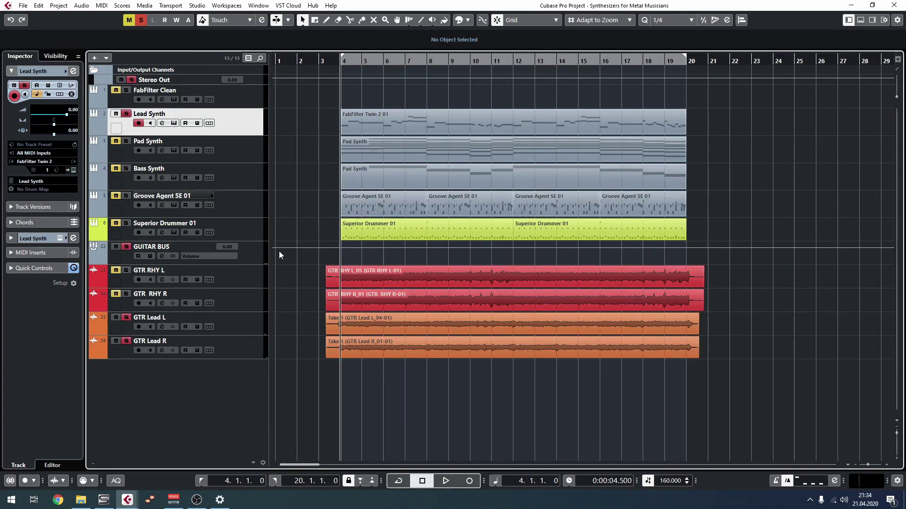
key(space)
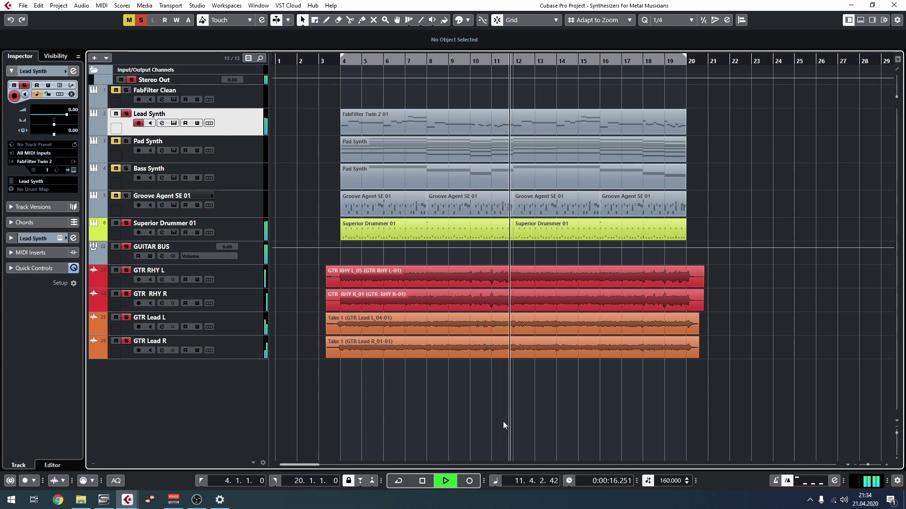
Raise the volume of the GTR Lead L and GTR Lead R events to -0.81 dB, deselect them and stop playback
click(445, 349)
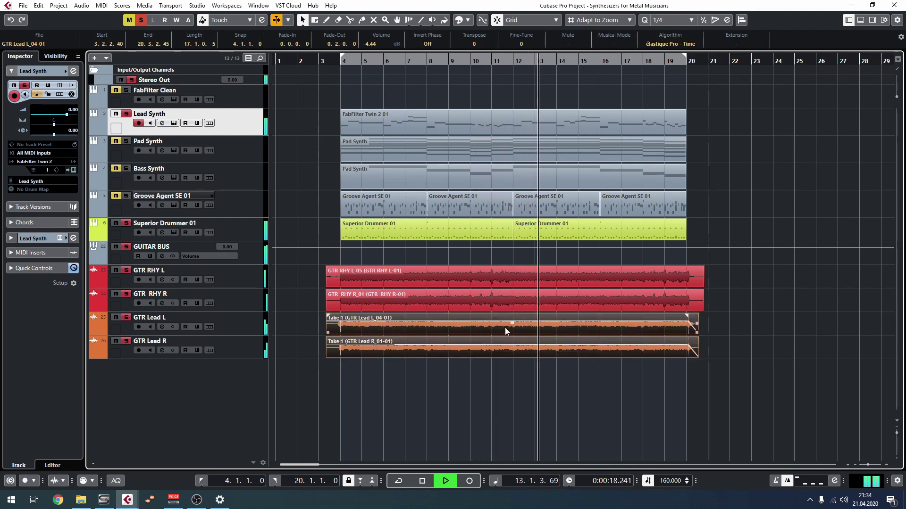
drag(510, 315, 511, 317)
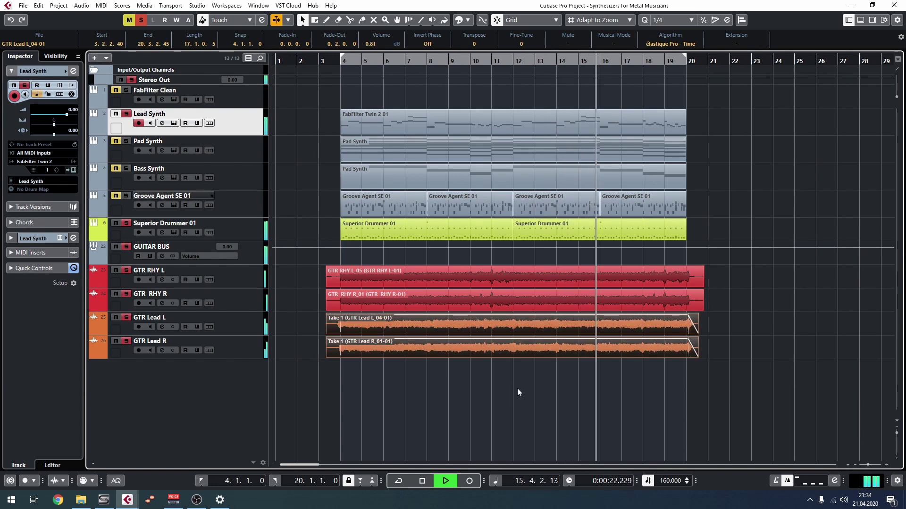
click(517, 389)
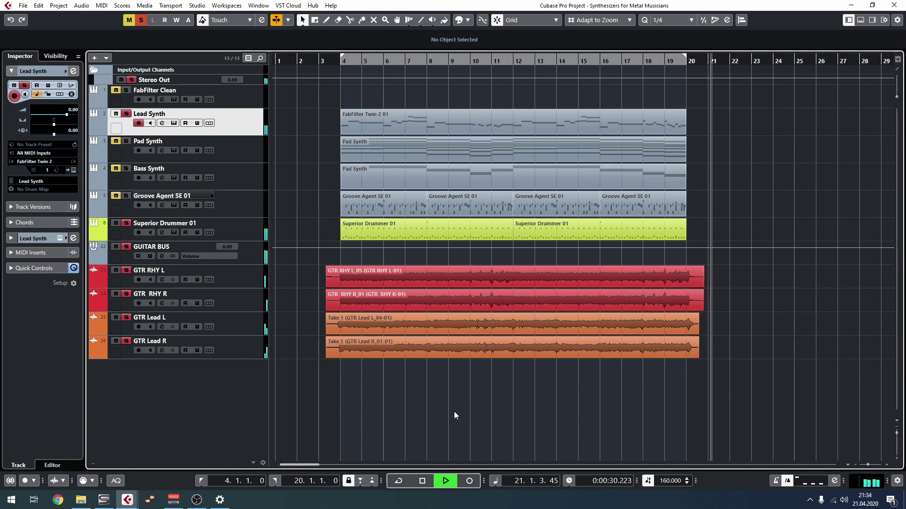
key(space)
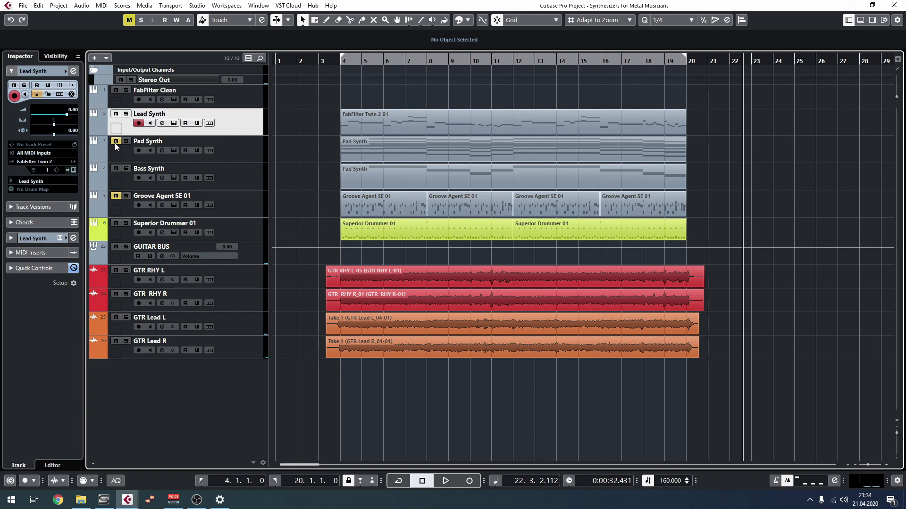
Play the mix from bar 4 with Pad Synth and Bass Synth unmuted, and close the Pad Synth instrument window
click(341, 62)
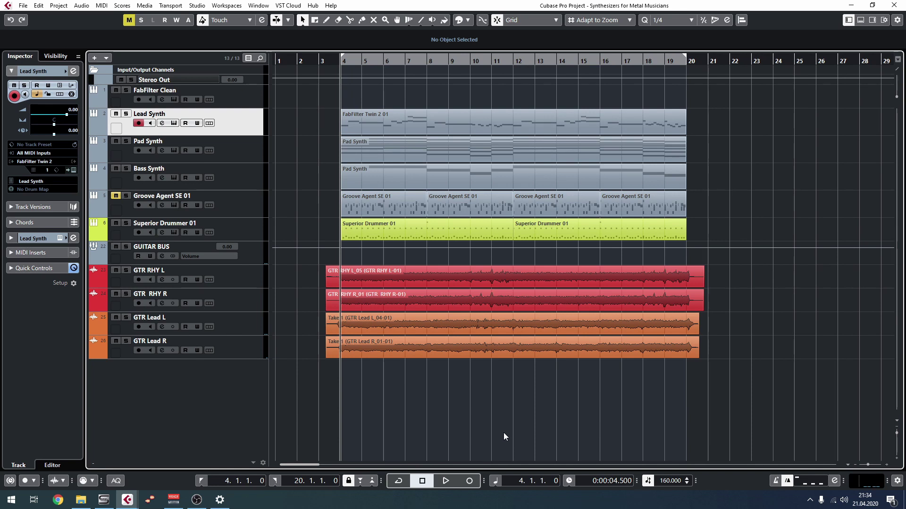
key(space)
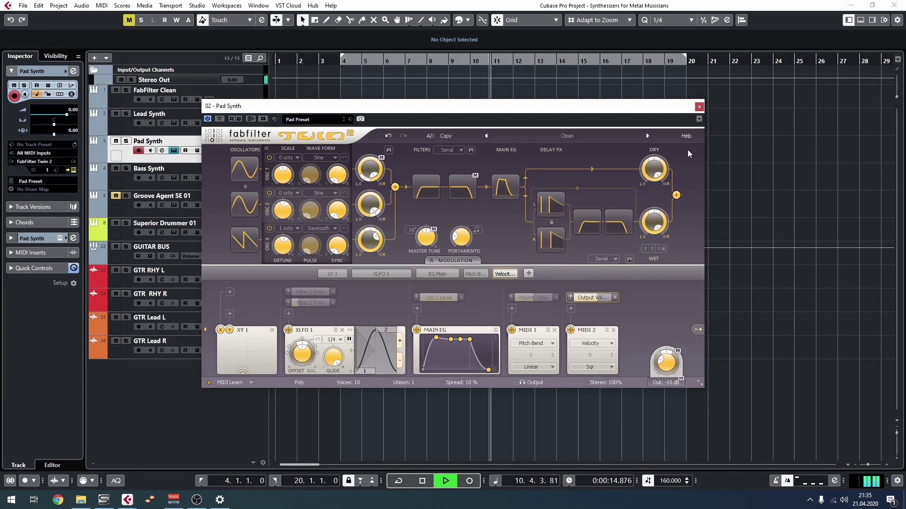
click(698, 108)
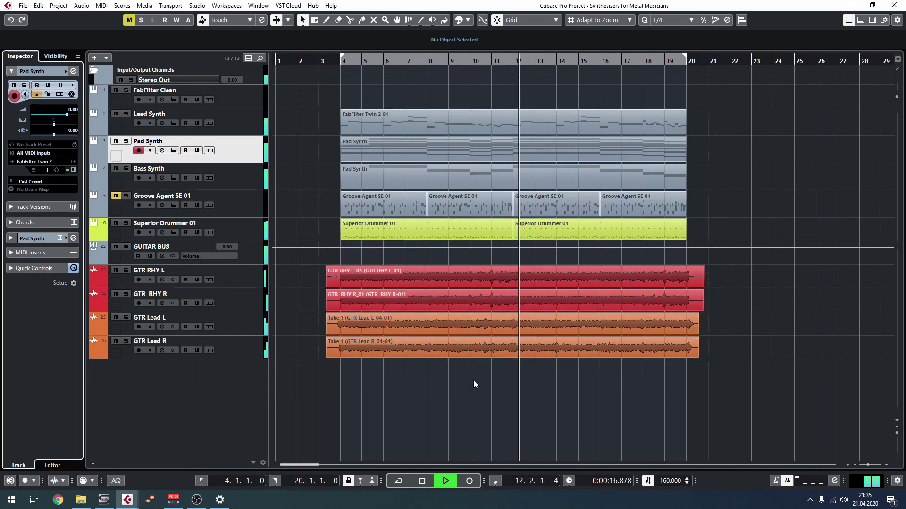